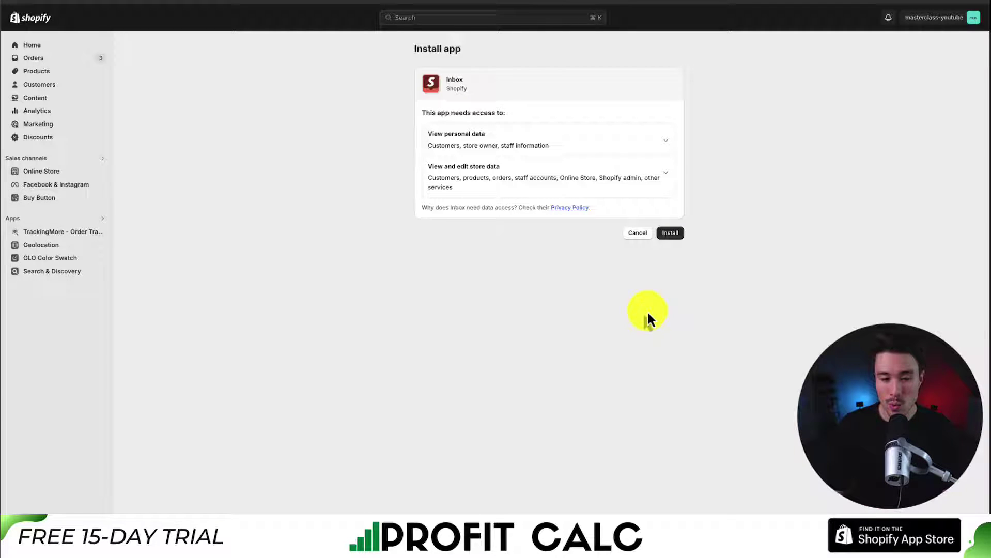
Install Shopify Inbox and grant it the requested access to store data
{"action": "left_click", "coordinate": [669, 234]}
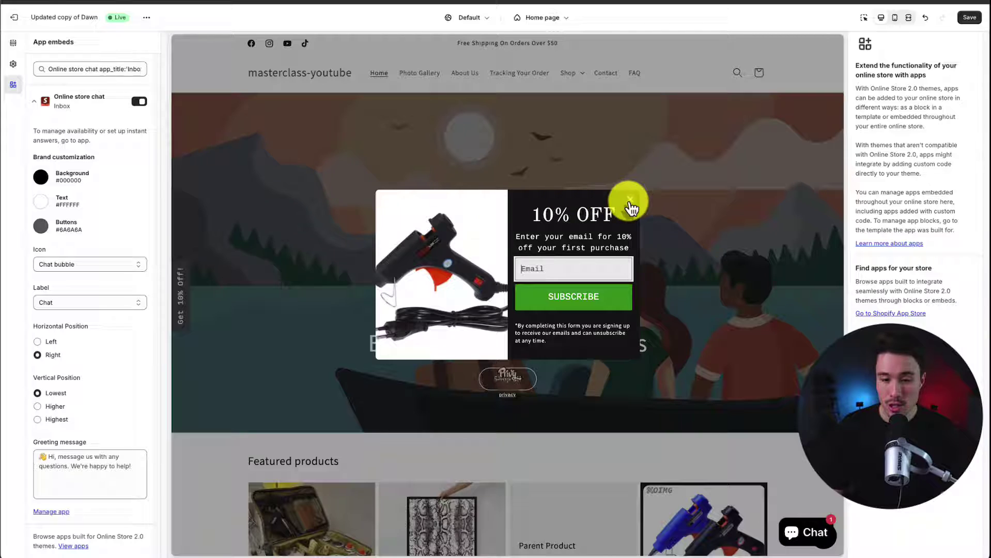
Dismiss the preview's 10% OFF popup and set the chat Background colour to red #DD1D1D
{"action": "left_click", "coordinate": [630, 199]}
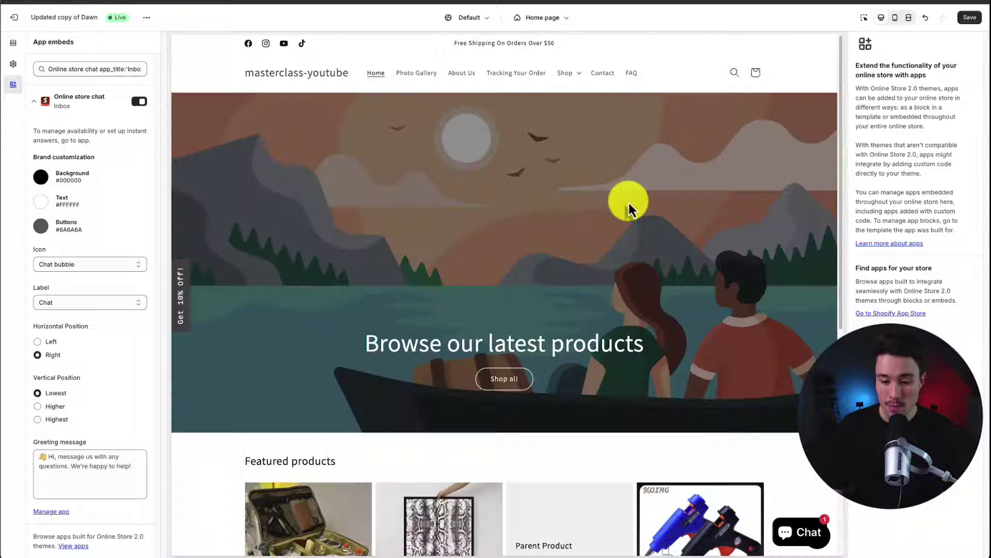
{"action": "left_click", "coordinate": [40, 177]}
{"action": "left_click", "coordinate": [89, 165]}
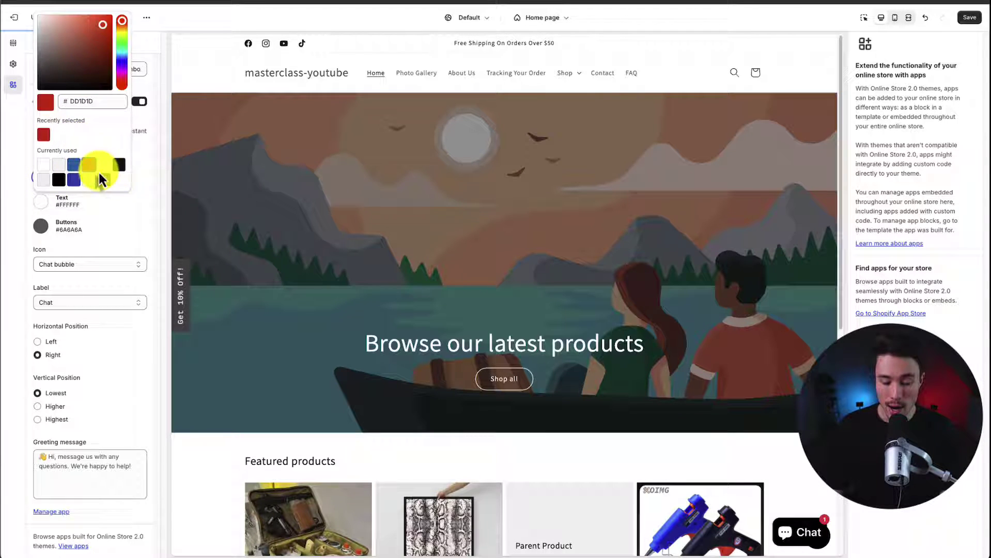
{"action": "left_click", "coordinate": [149, 155]}
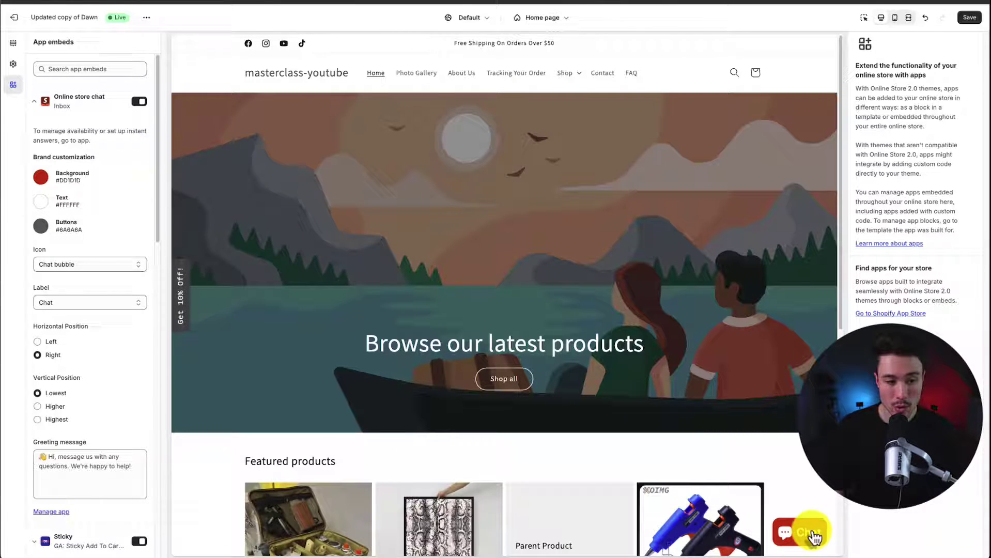
Set the chat button icon to Email and keep its label as Chat
{"action": "left_click", "coordinate": [55, 263]}
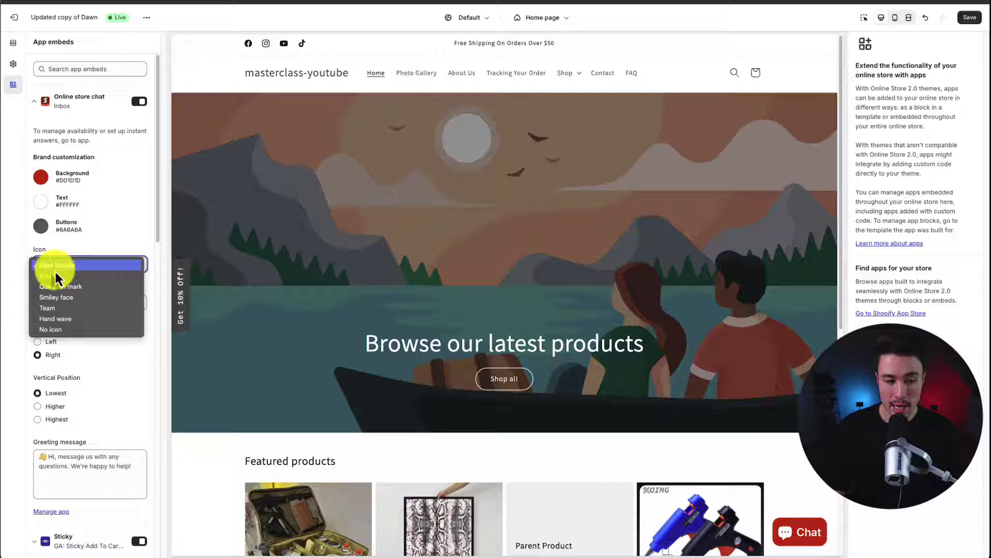
{"action": "left_click", "coordinate": [72, 268]}
{"action": "left_click", "coordinate": [78, 265]}
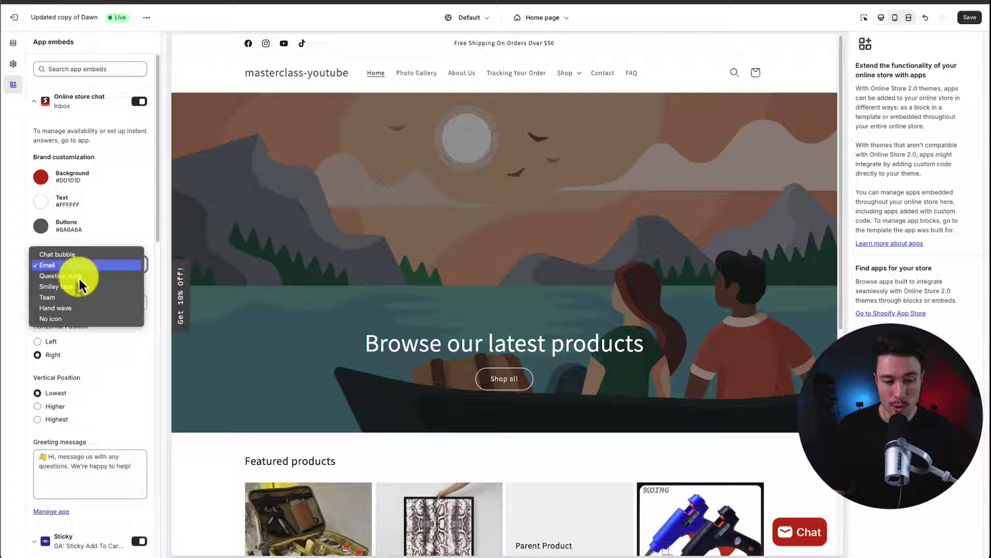
{"action": "left_click", "coordinate": [136, 370]}
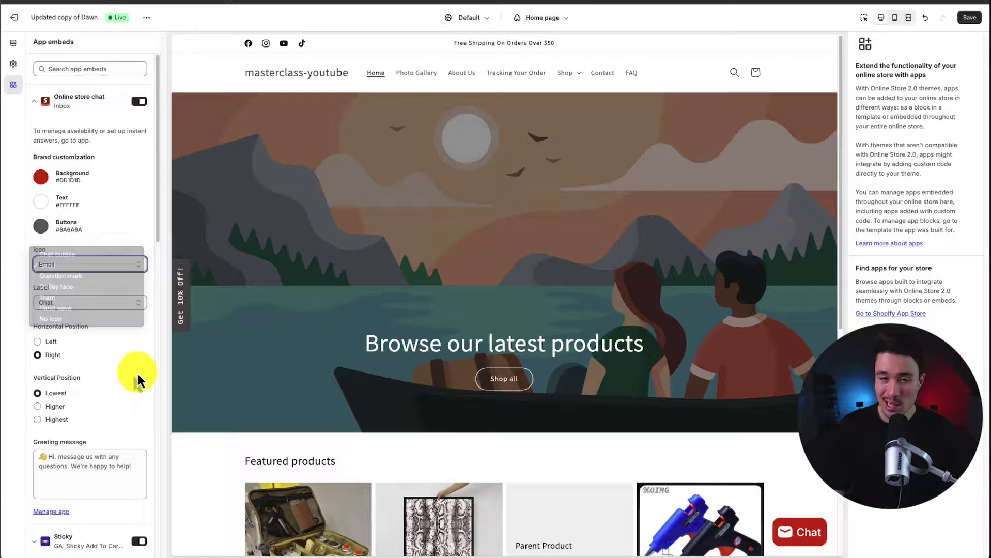
{"action": "left_click", "coordinate": [69, 303]}
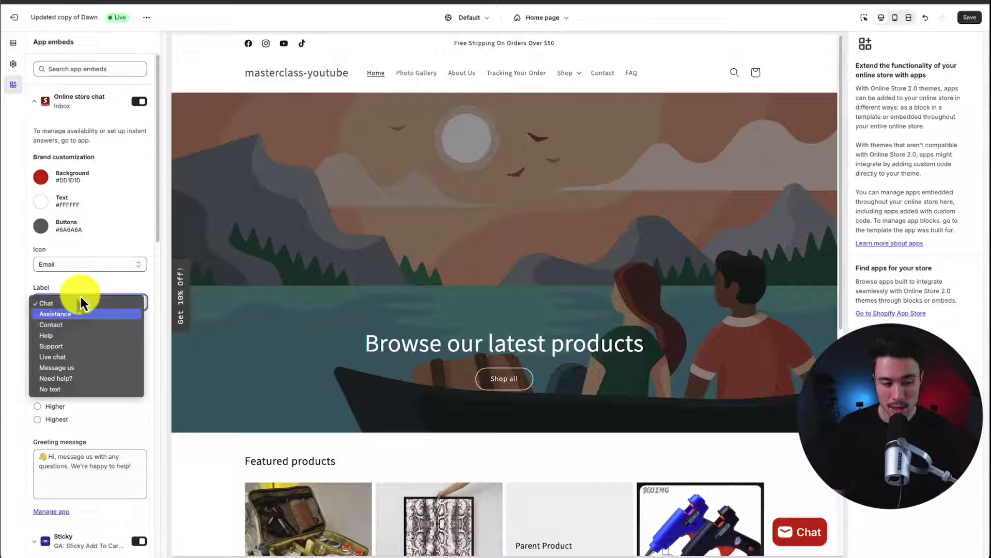
{"action": "left_click", "coordinate": [104, 291]}
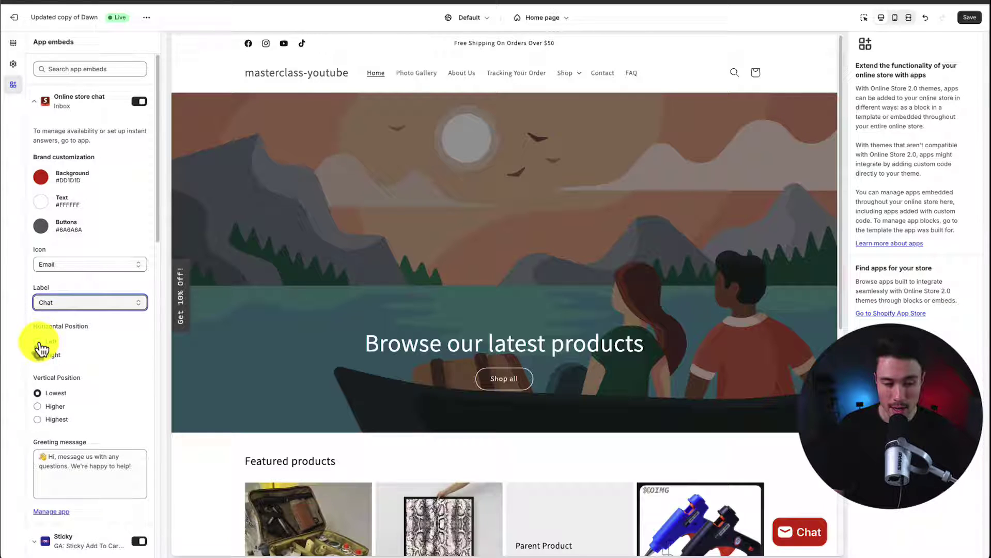
Position the chat button Horizontal Left, Vertical Highest, preview the chat window, and save the theme
{"action": "left_click", "coordinate": [40, 344]}
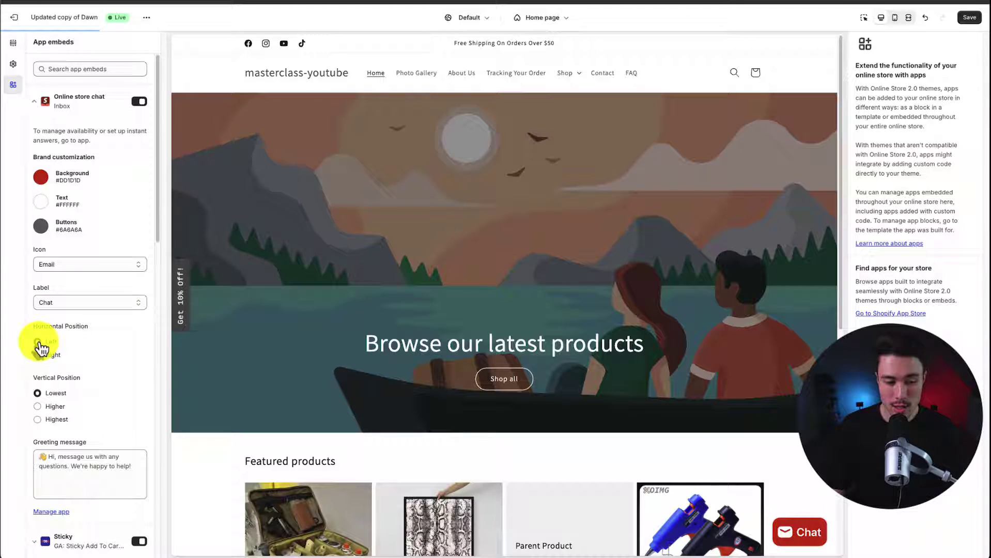
{"action": "scroll", "coordinate": [40, 351], "scroll_direction": "down", "scroll_amount": 1}
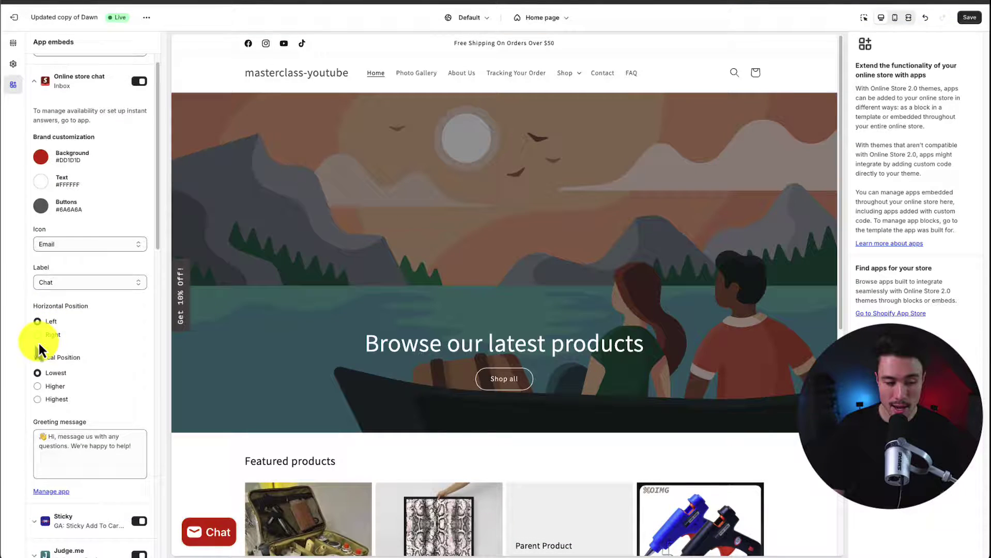
{"action": "left_click", "coordinate": [47, 399]}
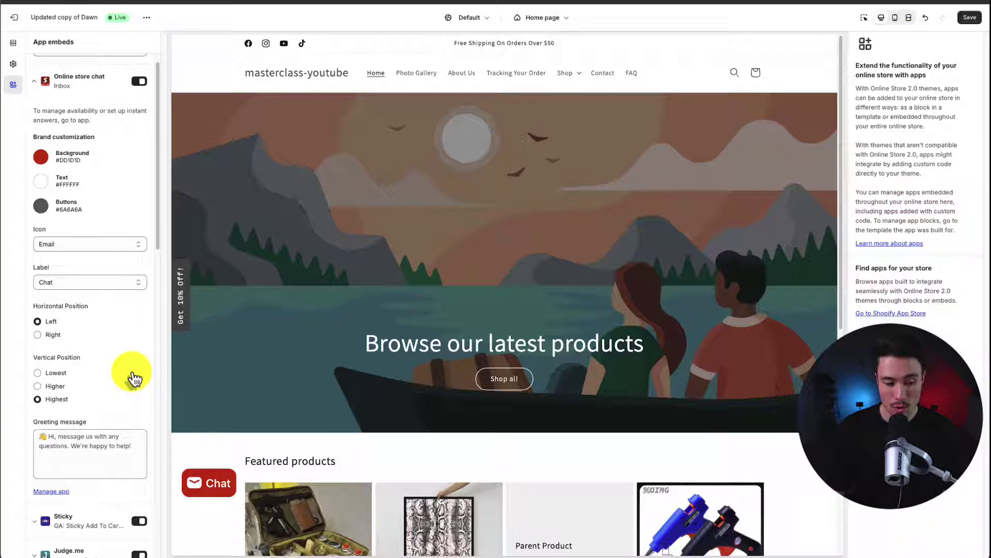
{"action": "scroll", "coordinate": [128, 380], "scroll_direction": "down", "scroll_amount": 3}
{"action": "left_click", "coordinate": [129, 387]}
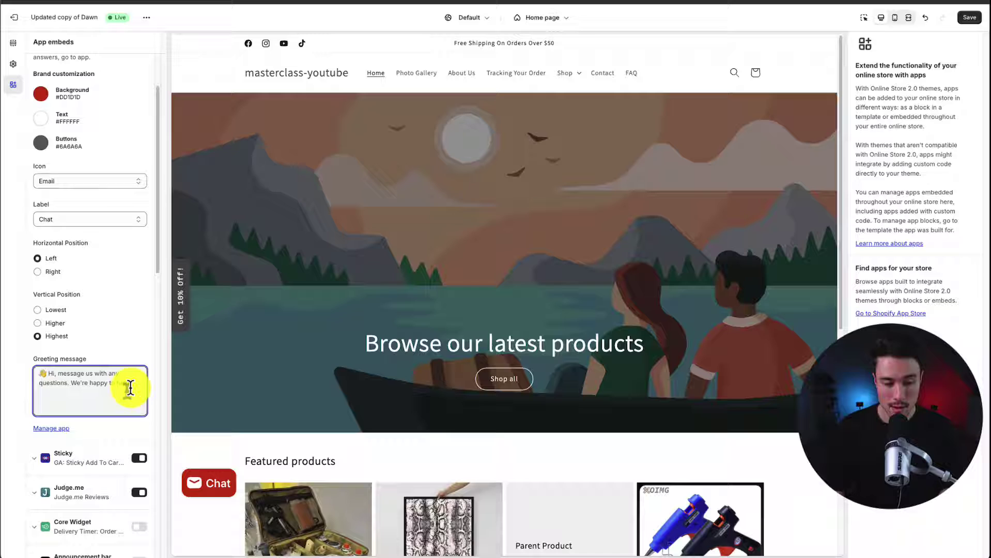
{"action": "left_click", "coordinate": [195, 481]}
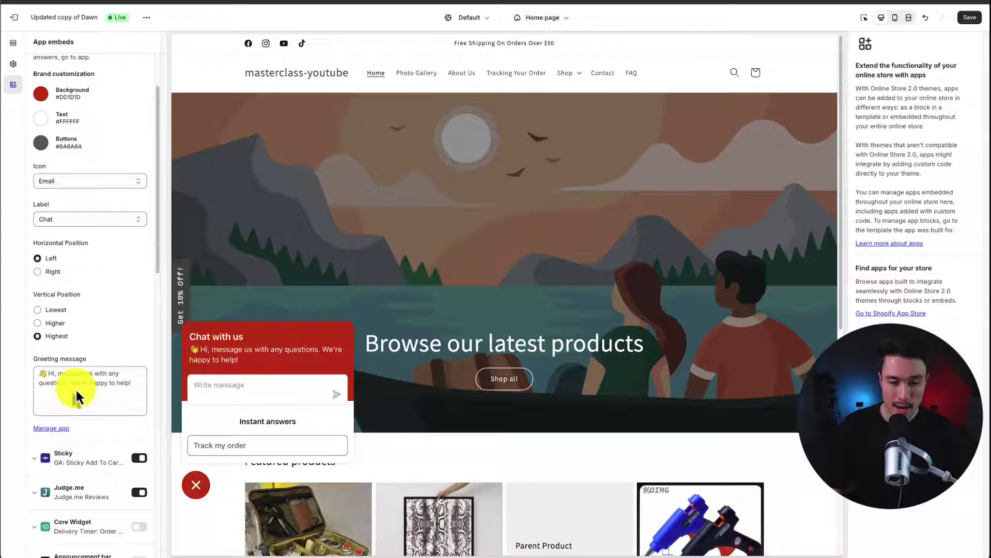
{"action": "left_click", "coordinate": [967, 17]}
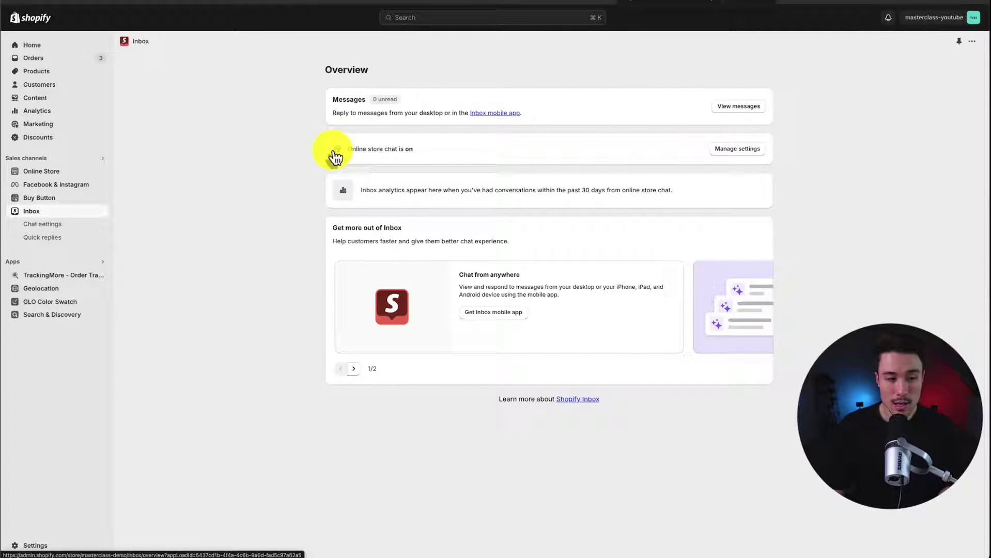
Highlight the Inbox Overview note confirming online store chat is on
{"action": "left_click_drag", "start_coordinate": [327, 146], "coordinate": [437, 150]}
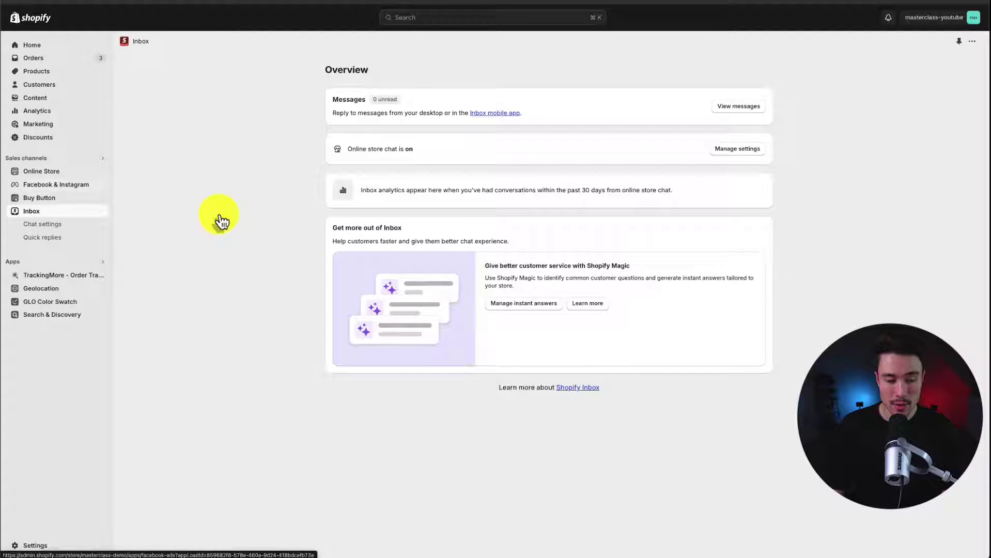
Open Inbox Chat settings and review the Track my order instant answer and suggested answers
{"action": "left_click", "coordinate": [33, 226]}
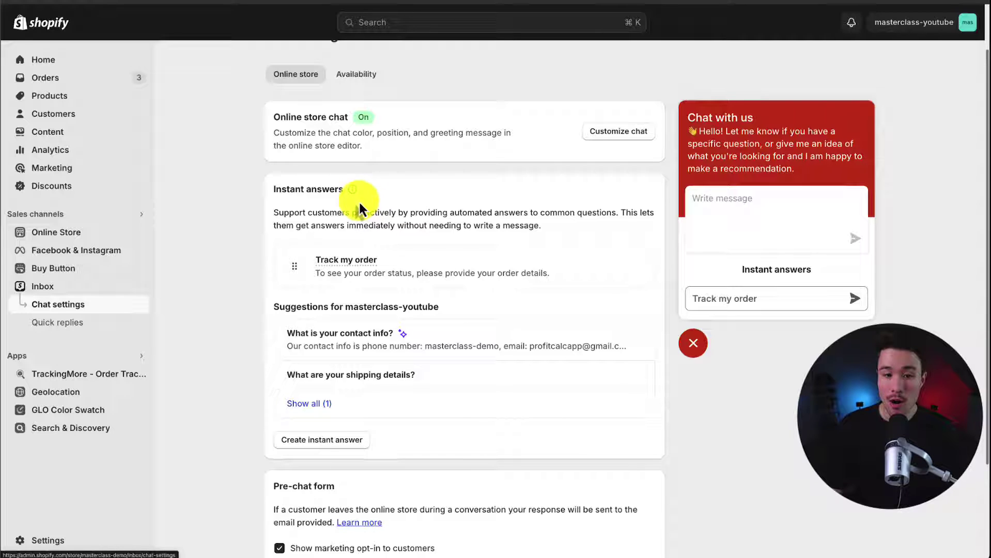
{"action": "mouse_move", "coordinate": [333, 260]}
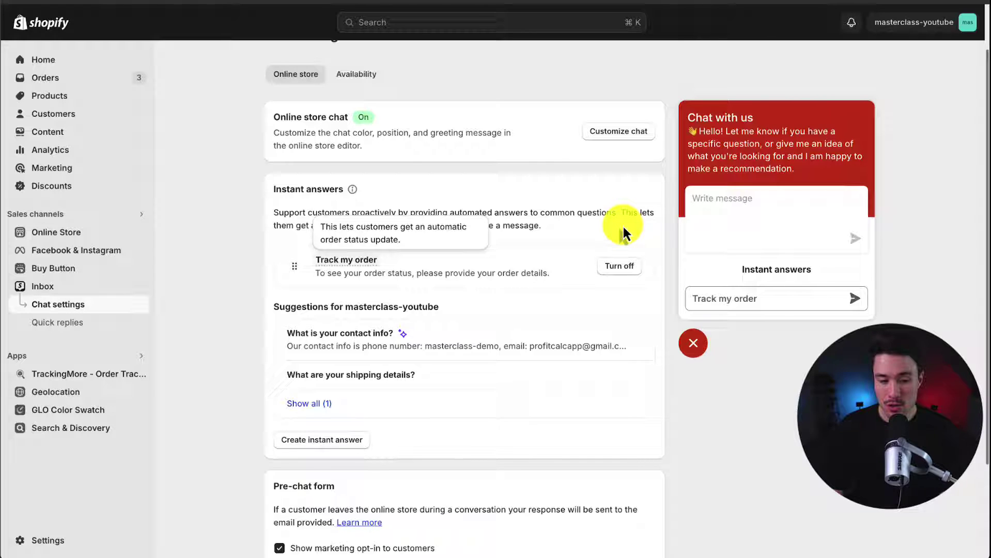
{"action": "left_click_drag", "start_coordinate": [291, 307], "coordinate": [420, 308]}
{"action": "left_click", "coordinate": [453, 307]}
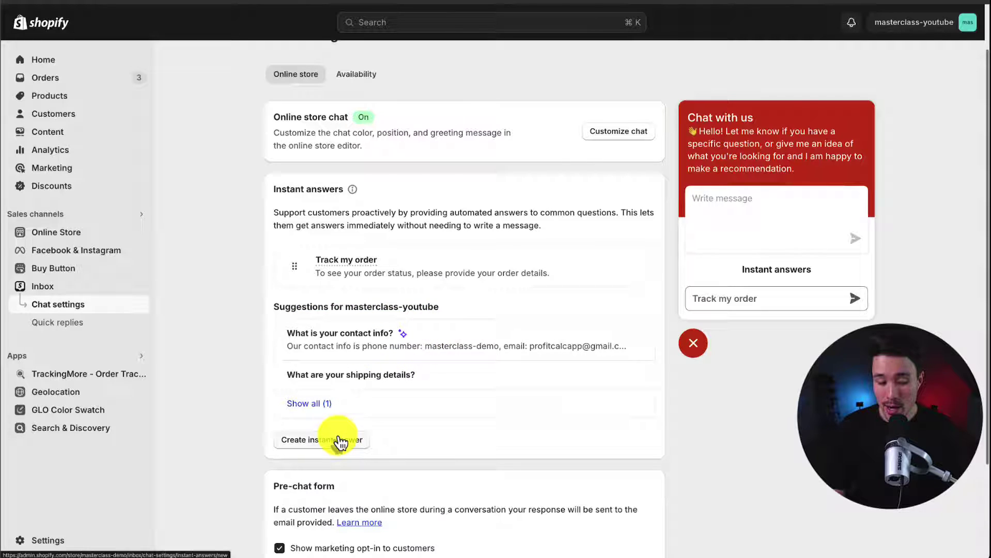
Create and save the instant answer 'Do you offer promotions', replying that sales run monthly
{"action": "left_click", "coordinate": [340, 443]}
{"action": "left_click", "coordinate": [342, 218]}
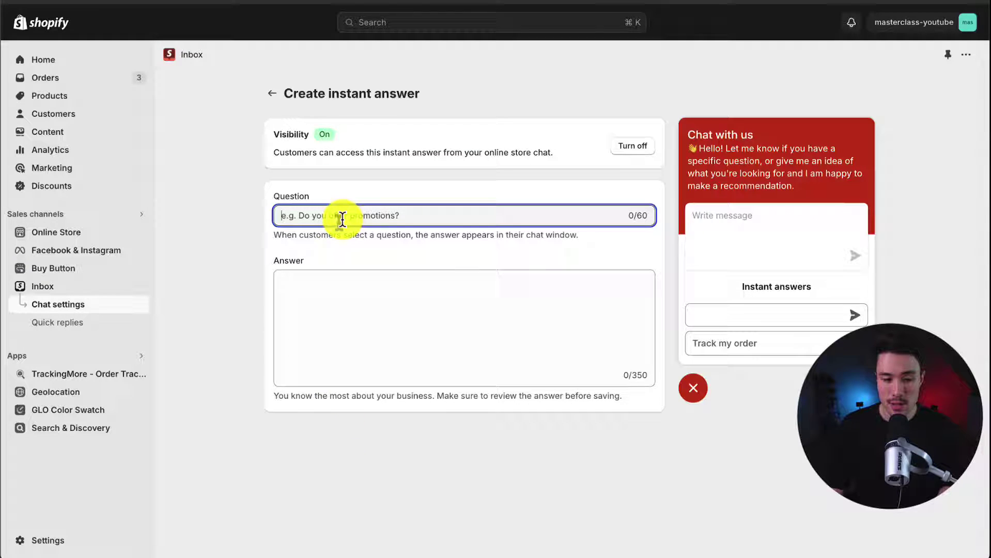
{"action": "type", "text": "Do you of"}
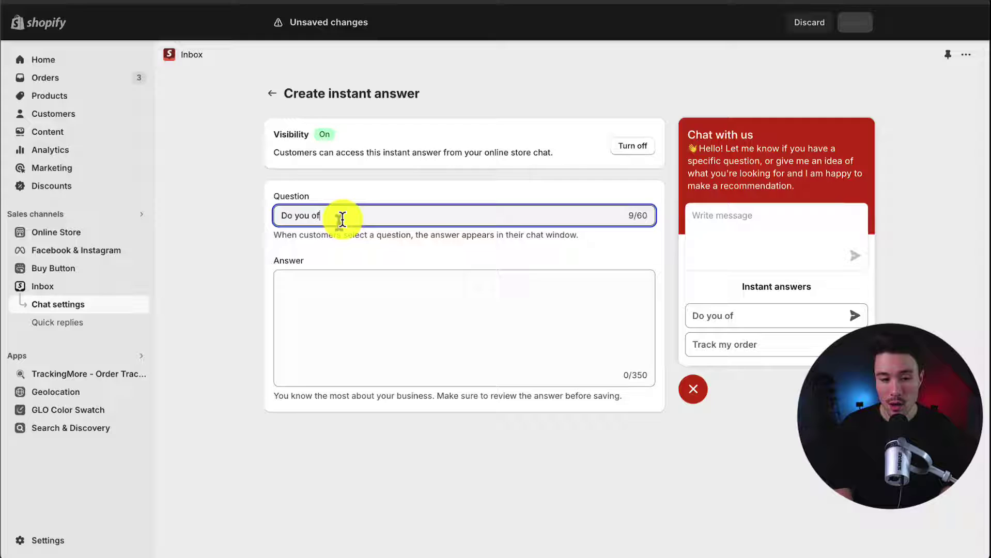
{"action": "type", "text": "fer promotions"}
{"action": "key", "text": "Tab"}
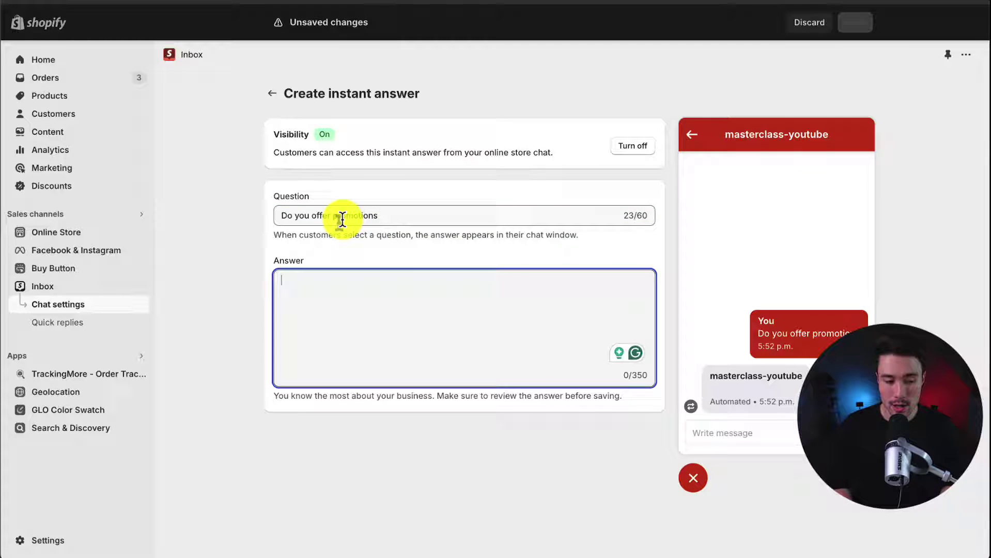
{"action": "type", "text": "Yes - we have sal"}
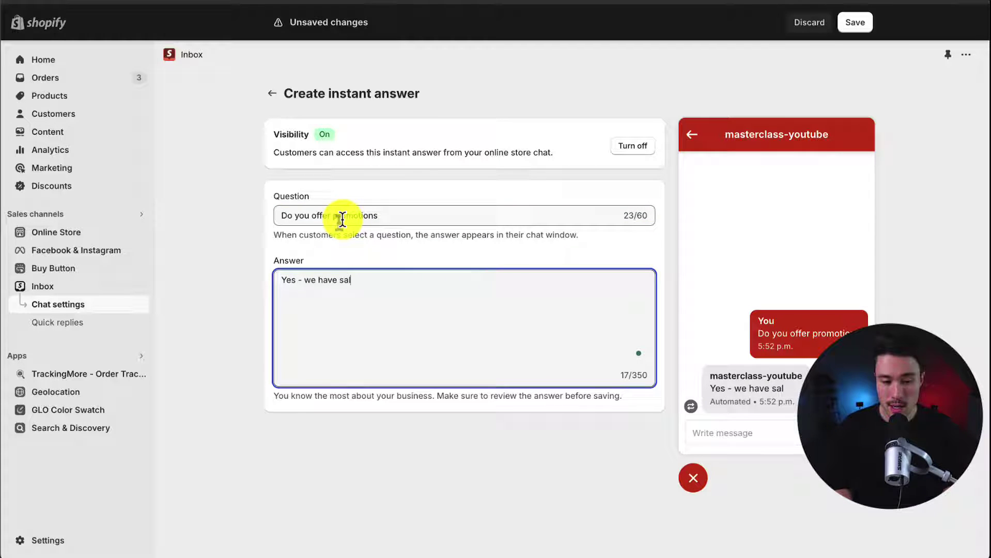
{"action": "type", "text": "es on a monthly basis"}
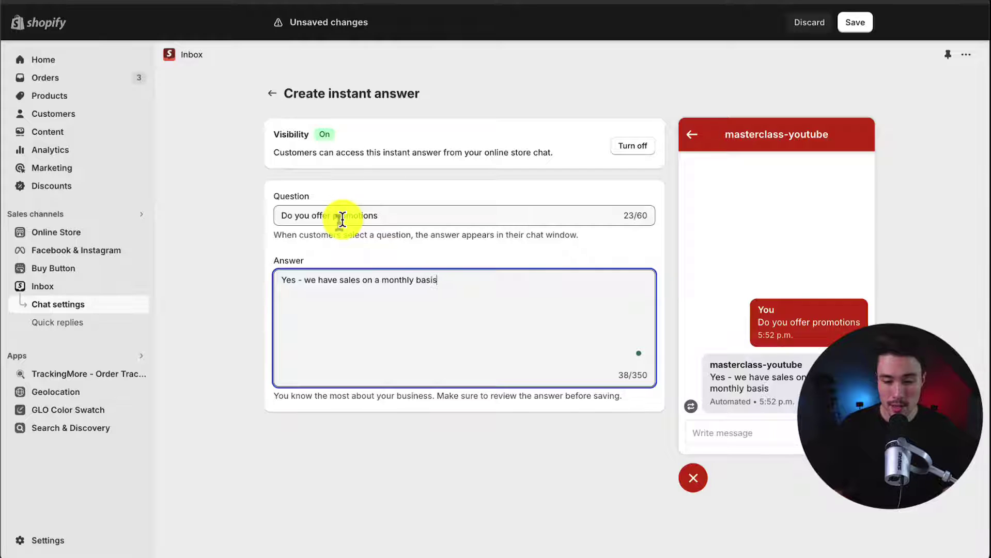
{"action": "left_click", "coordinate": [864, 28]}
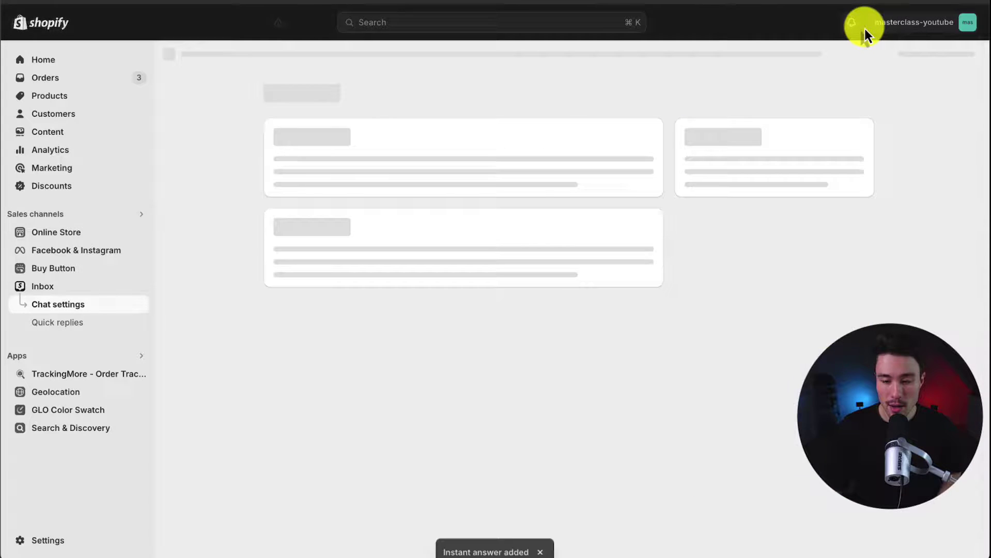
Back in Chat settings, drag Track my order above Do you offer promotions
{"action": "left_click", "coordinate": [273, 95]}
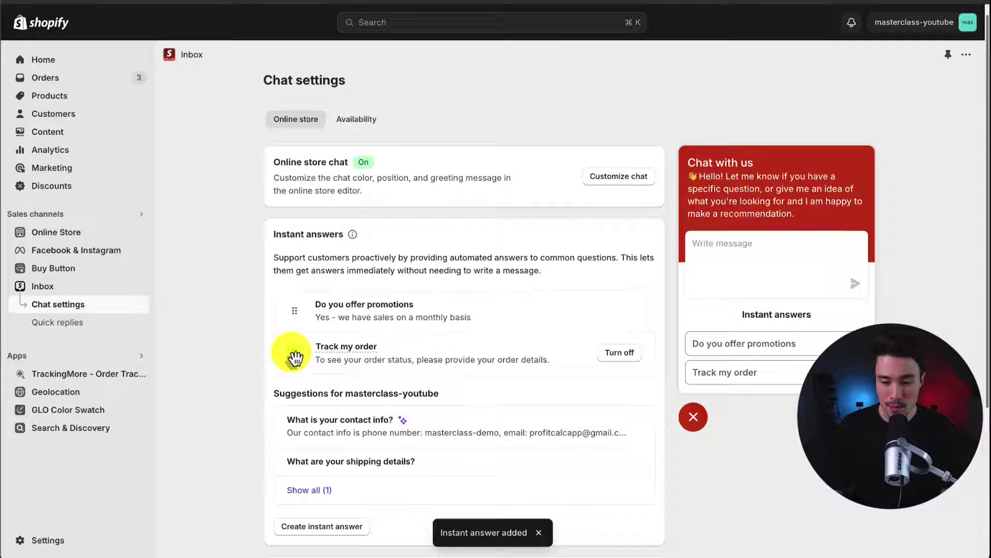
{"action": "left_click_drag", "start_coordinate": [294, 353], "coordinate": [294, 310]}
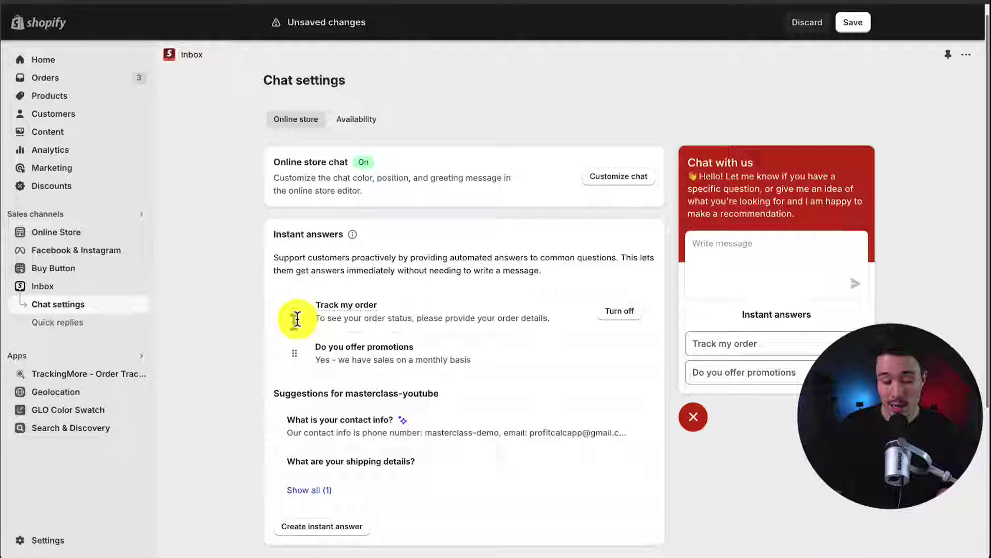
{"action": "scroll", "coordinate": [292, 316], "scroll_direction": "down", "scroll_amount": 3}
{"action": "scroll", "coordinate": [234, 399], "scroll_direction": "down", "scroll_amount": 2}
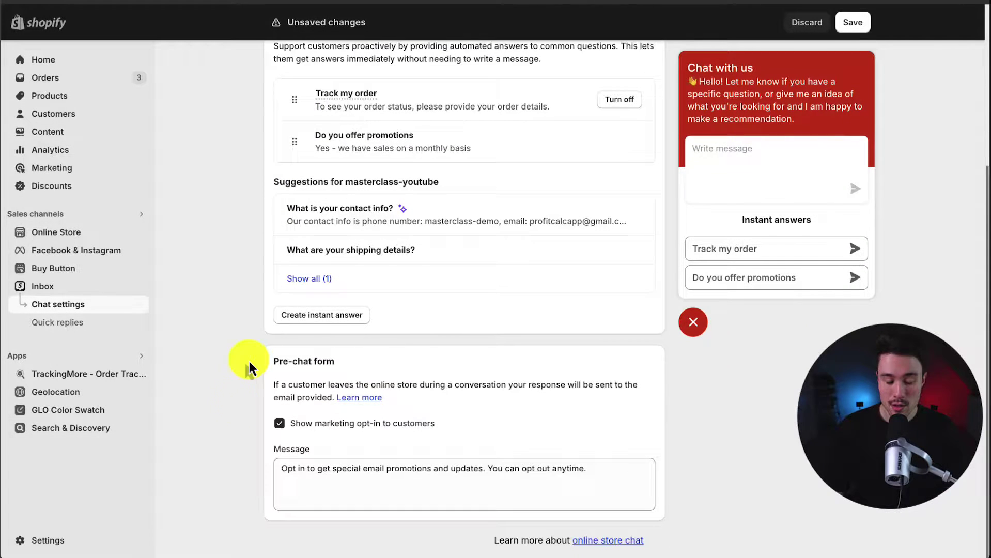
Toggle the Show marketing opt-in checkbox off and on, leaving it checked
{"action": "left_click_drag", "start_coordinate": [289, 361], "coordinate": [531, 385]}
{"action": "left_click", "coordinate": [351, 376]}
{"action": "left_click", "coordinate": [531, 385]}
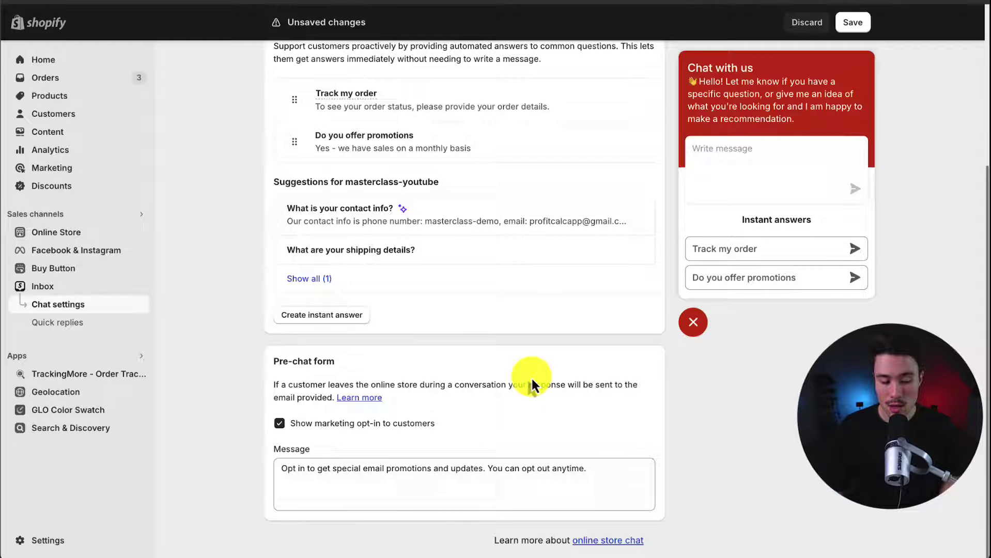
{"action": "left_click", "coordinate": [364, 428]}
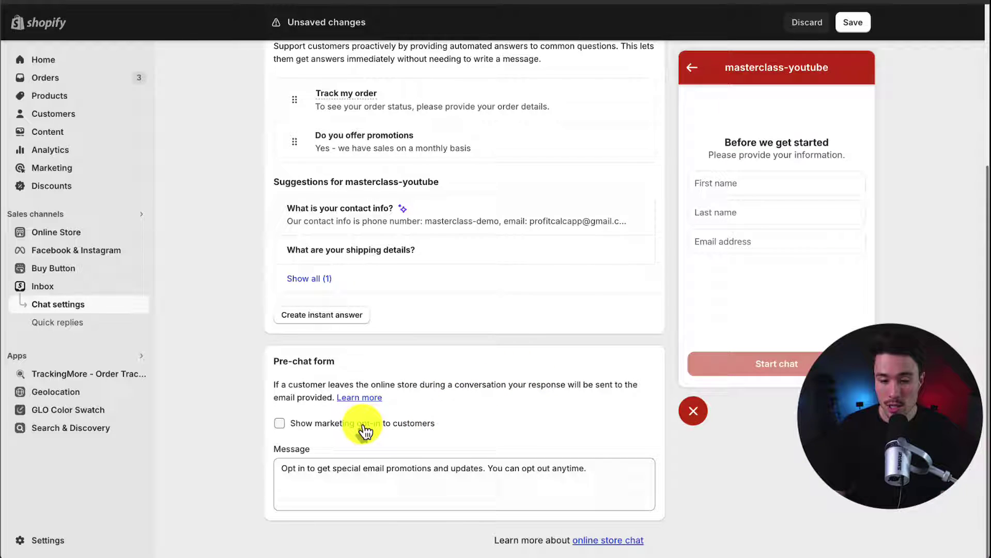
{"action": "left_click", "coordinate": [364, 428]}
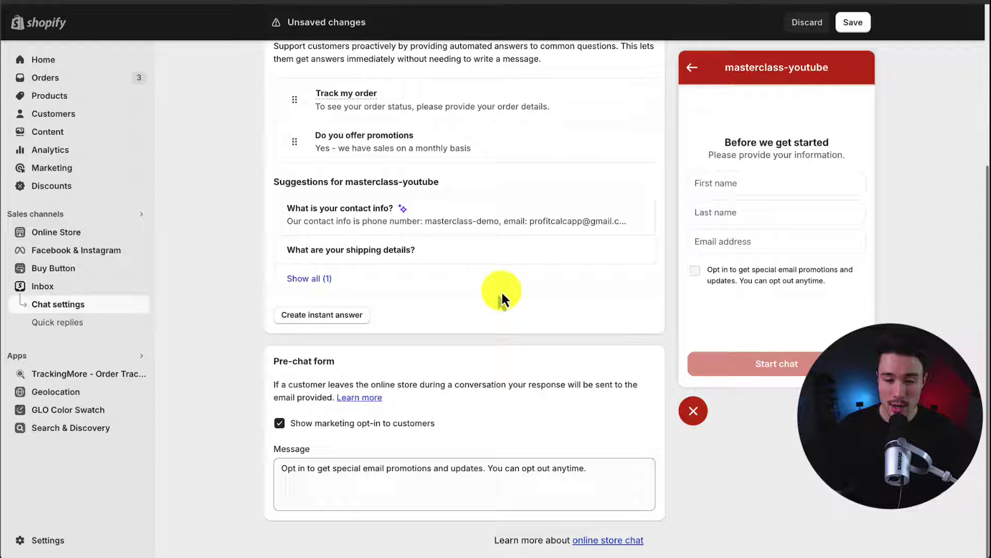
{"action": "left_click", "coordinate": [350, 427]}
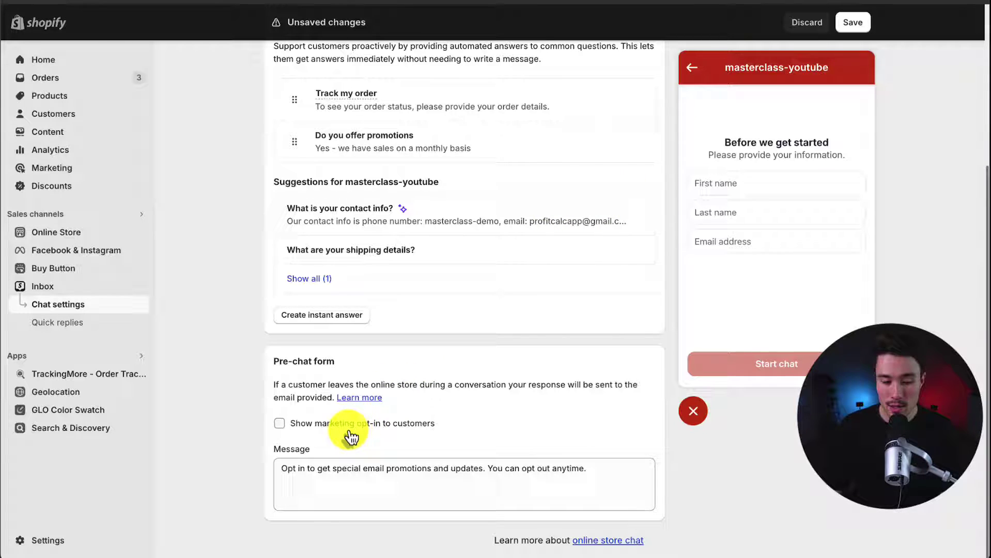
{"action": "left_click", "coordinate": [350, 429]}
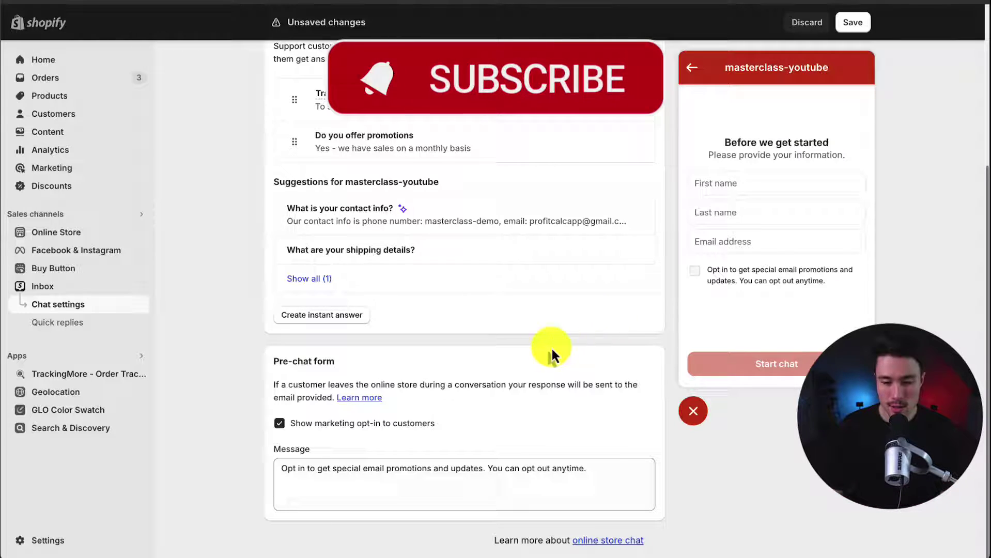
Review the opt-in message text and save the chat settings
{"action": "left_click", "coordinate": [289, 469]}
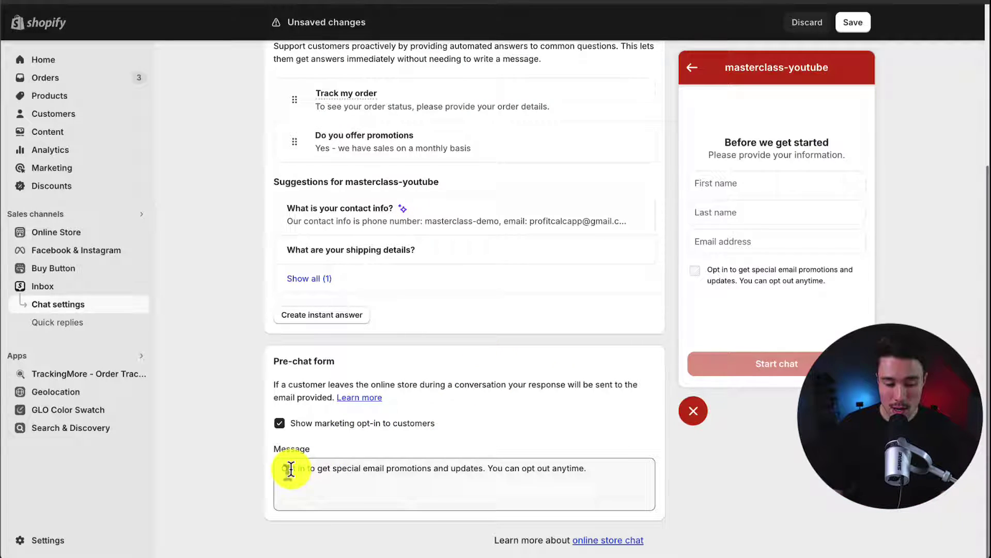
{"action": "left_click_drag", "start_coordinate": [291, 469], "coordinate": [540, 469]}
{"action": "left_click", "coordinate": [588, 476]}
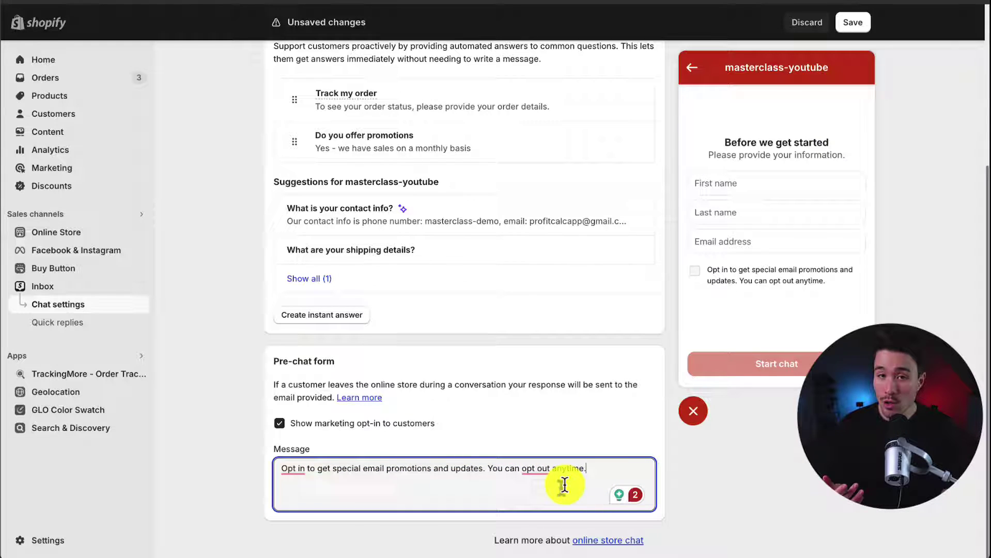
{"action": "scroll", "coordinate": [497, 354], "scroll_direction": "up", "scroll_amount": 5}
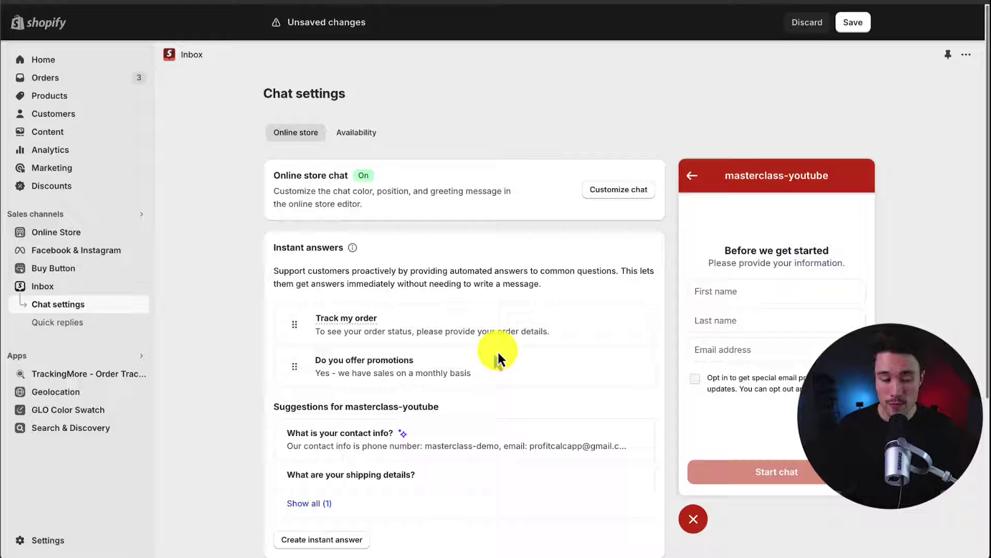
{"action": "left_click", "coordinate": [849, 22]}
{"action": "left_click", "coordinate": [351, 138]}
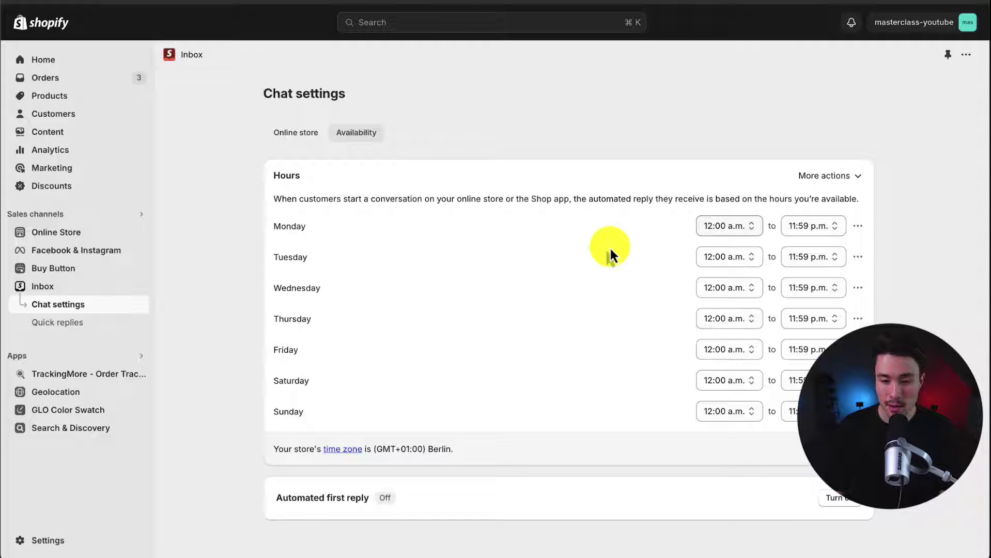
Turn on the Automated first reply on the Availability tab
{"action": "left_click", "coordinate": [834, 498]}
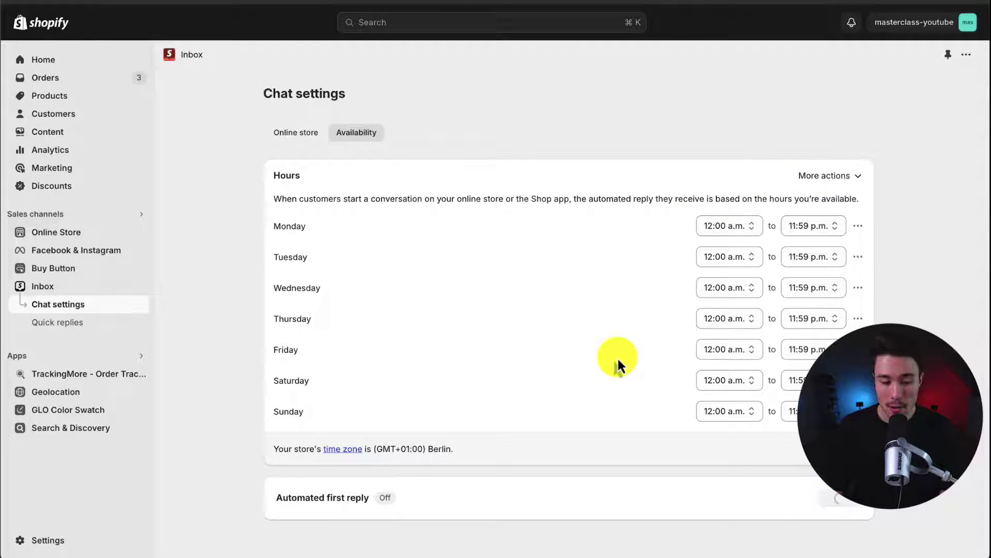
{"action": "scroll", "coordinate": [457, 274], "scroll_direction": "down", "scroll_amount": 2}
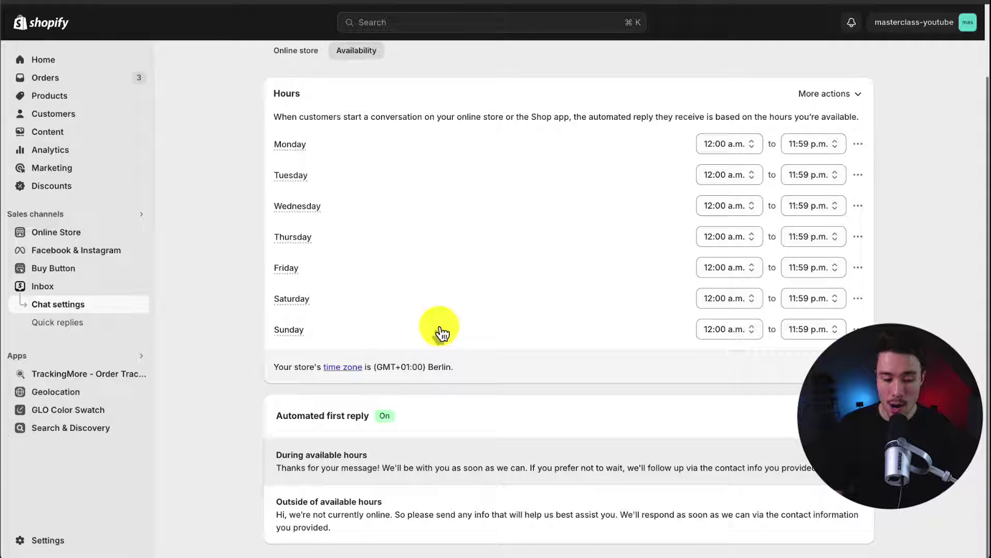
Change the during-hours auto-reply to 'Thanks for your message! We respond in 6-24 hours.' and save it
{"action": "left_click", "coordinate": [377, 470]}
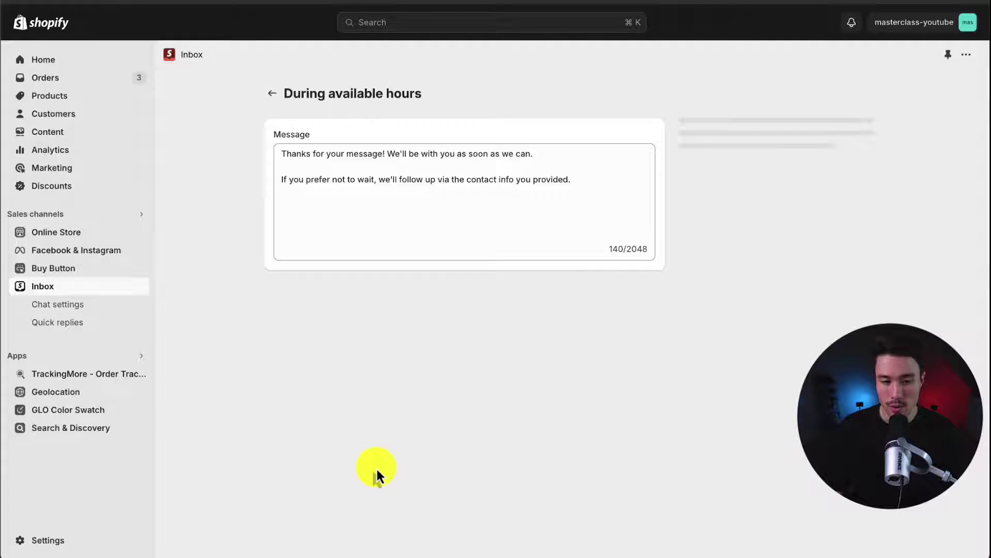
{"action": "left_click", "coordinate": [607, 182]}
{"action": "key", "text": "Return"}
{"action": "key", "text": "Return"}
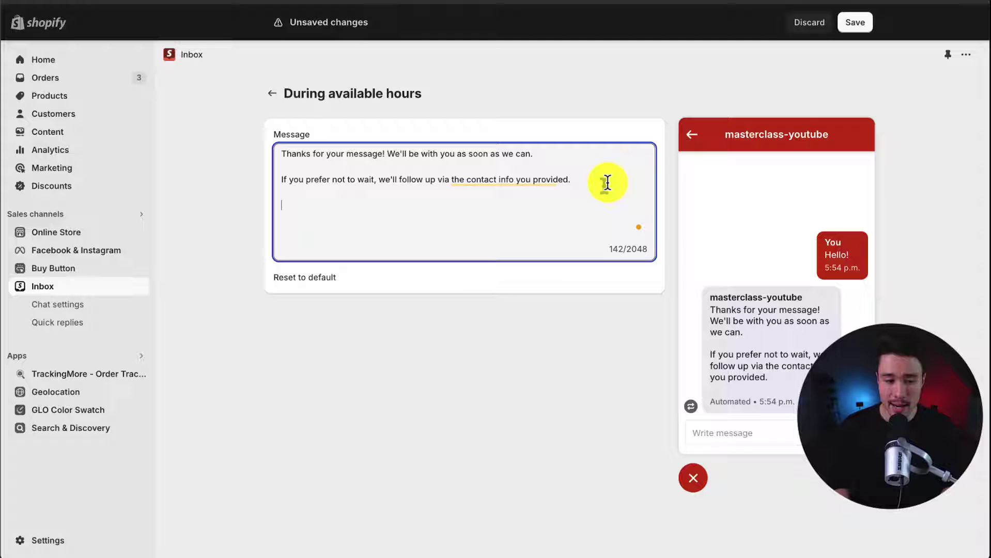
{"action": "left_click", "coordinate": [389, 154], "text": "shift"}
{"action": "type", "text": "We respond in"}
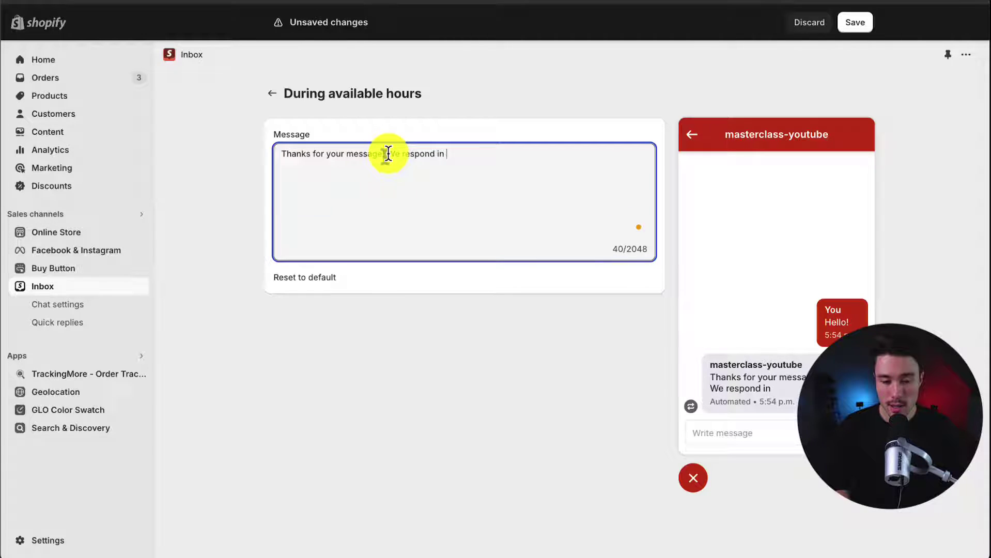
{"action": "key", "text": "BackSpace"}
{"action": "key", "text": "BackSpace"}
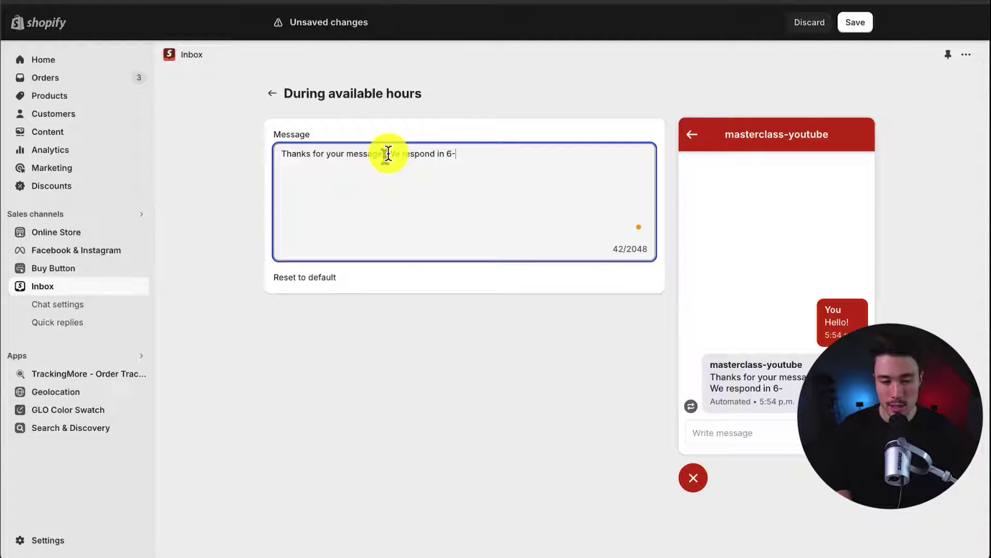
{"action": "type", "text": "6-24 hours."}
{"action": "key", "text": "super+s"}
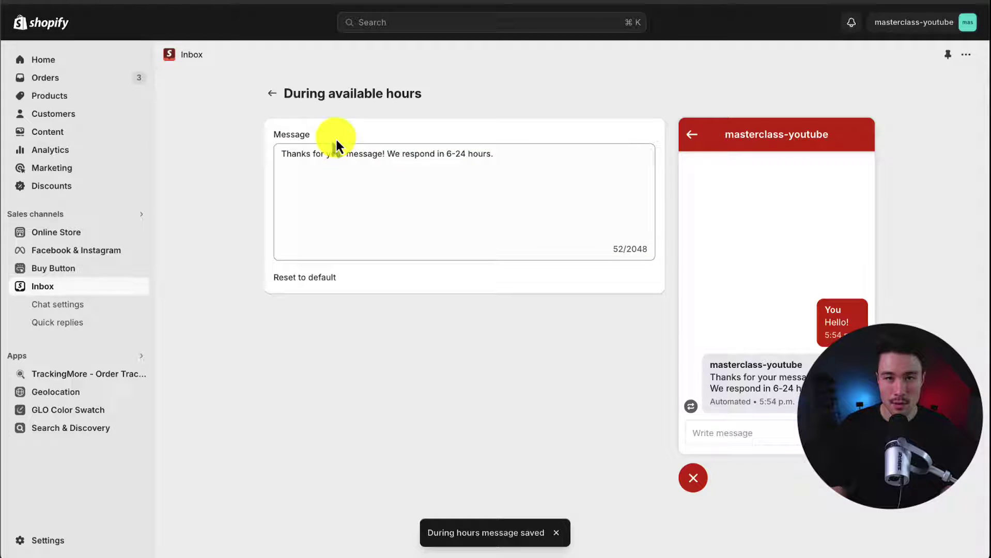
{"action": "left_click", "coordinate": [270, 95]}
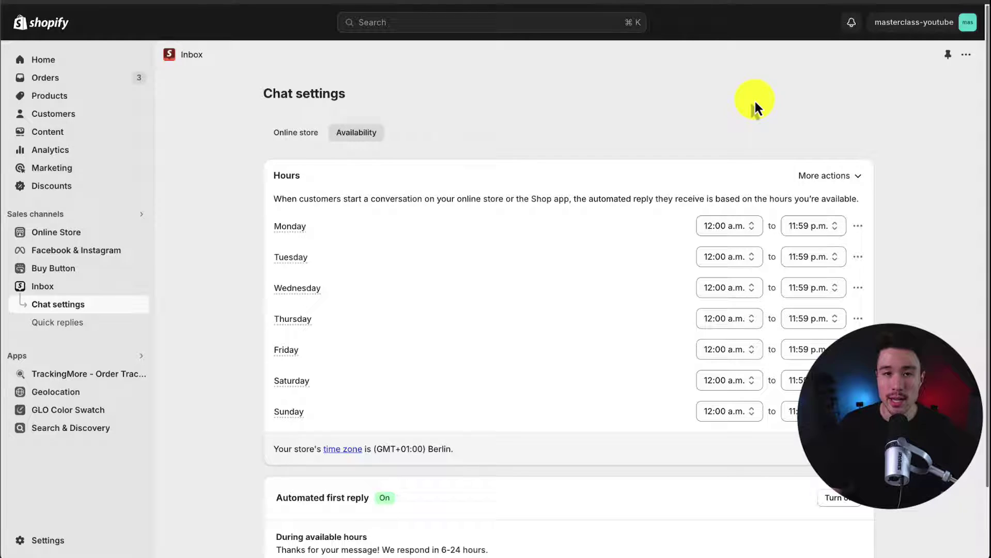
Review the Inbox quick replies list, then return to the Inbox overview page
{"action": "left_click", "coordinate": [85, 325]}
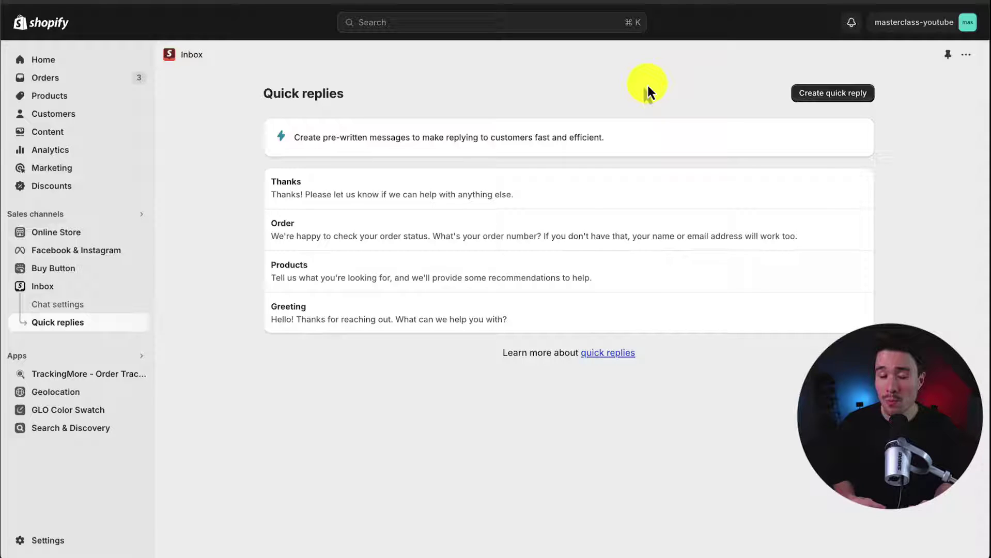
{"action": "left_click", "coordinate": [62, 288]}
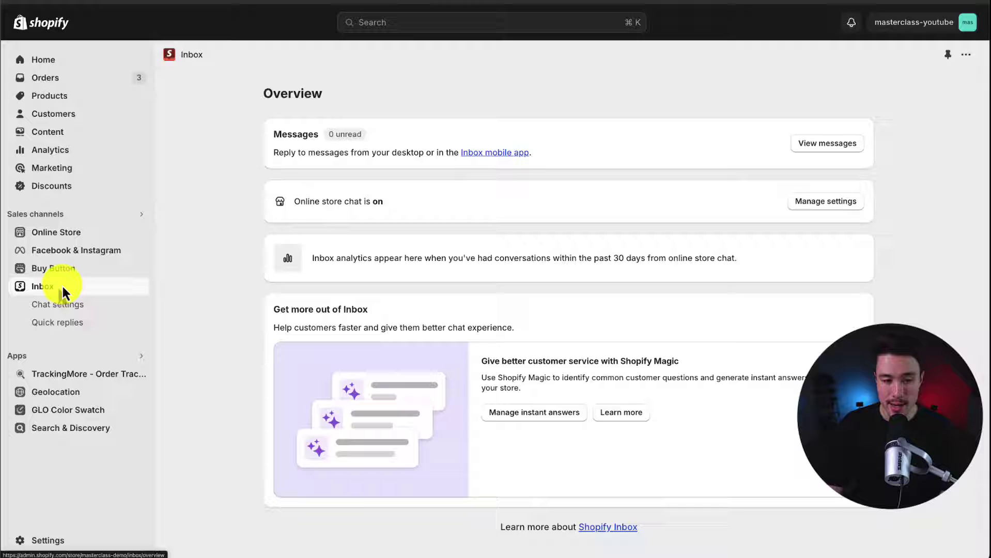
In the Inbox app, browse the closed, assigned-to-me, unassigned and unread conversation lists
{"action": "left_click", "coordinate": [827, 144]}
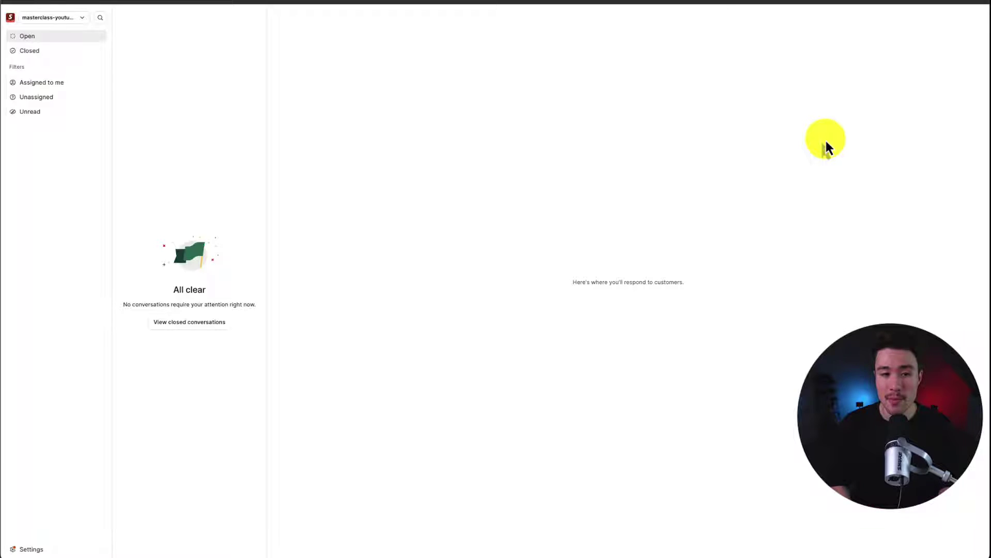
{"action": "left_click", "coordinate": [61, 50]}
{"action": "left_click", "coordinate": [49, 84]}
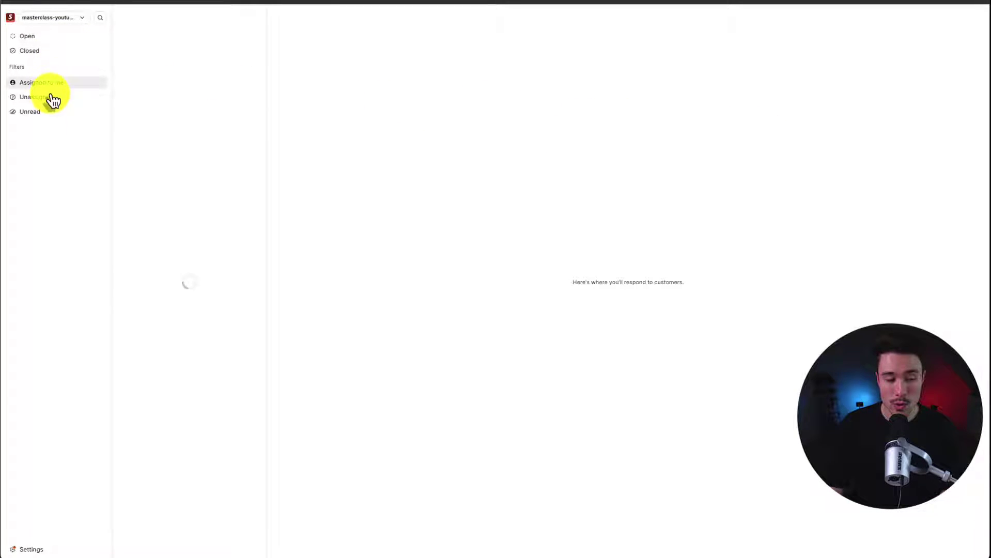
{"action": "left_click", "coordinate": [53, 99]}
{"action": "left_click", "coordinate": [54, 112]}
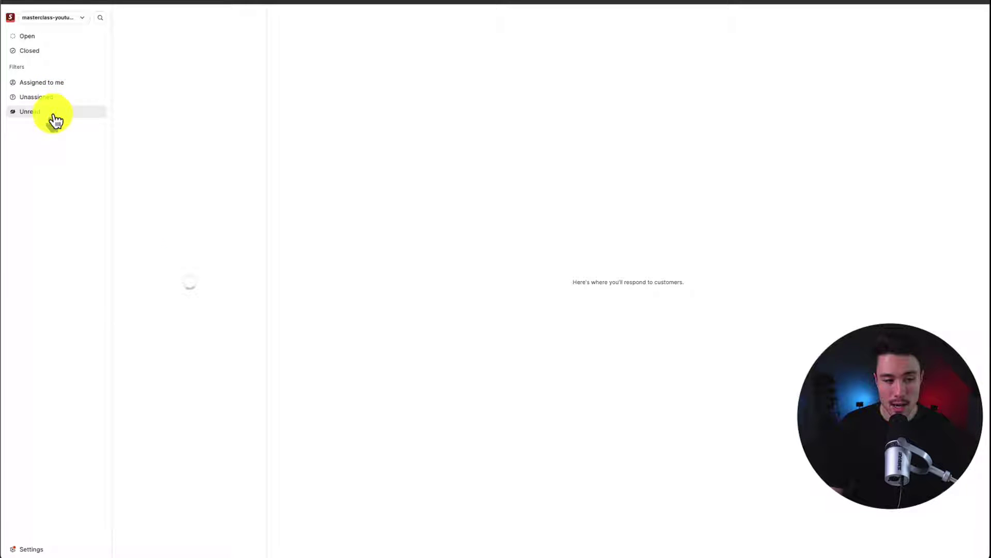
Check the Inbox message preferences and notification settings, then return to the settings overview
{"action": "left_click", "coordinate": [31, 549]}
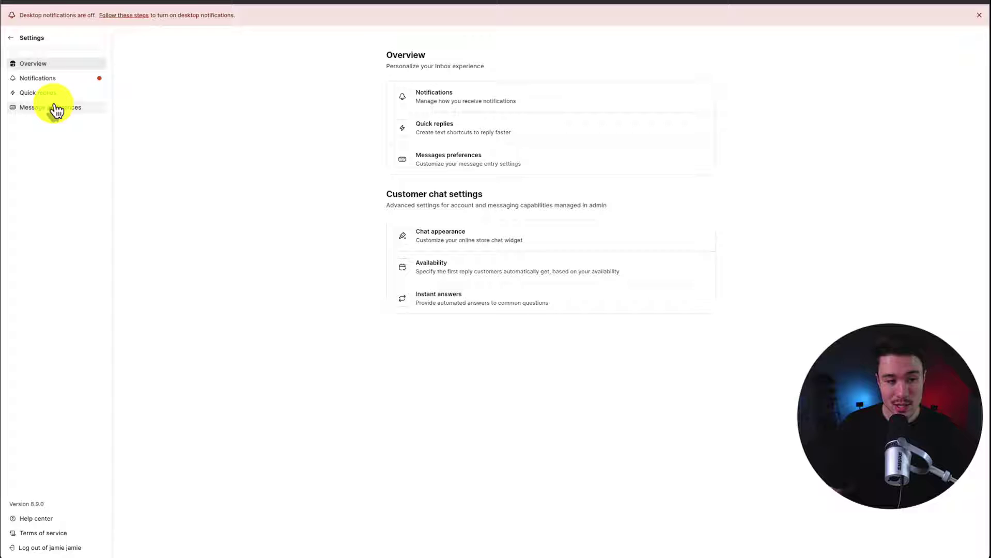
{"action": "left_click", "coordinate": [56, 110]}
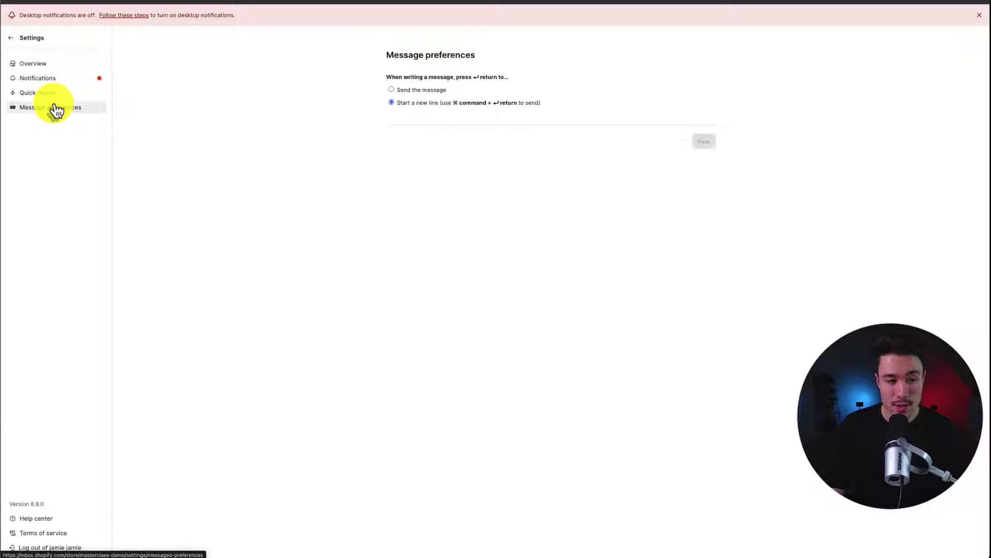
{"action": "left_click", "coordinate": [46, 79]}
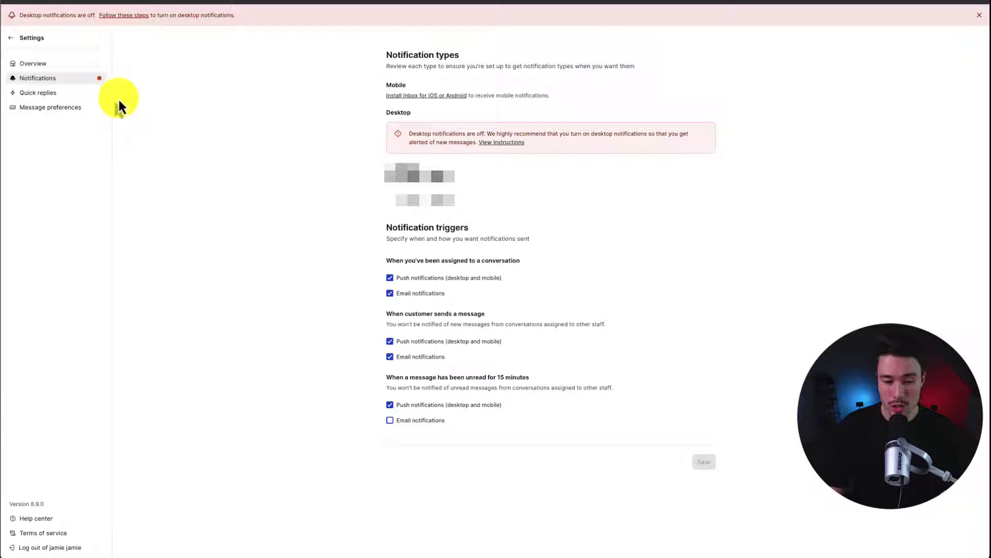
{"action": "left_click", "coordinate": [61, 64]}
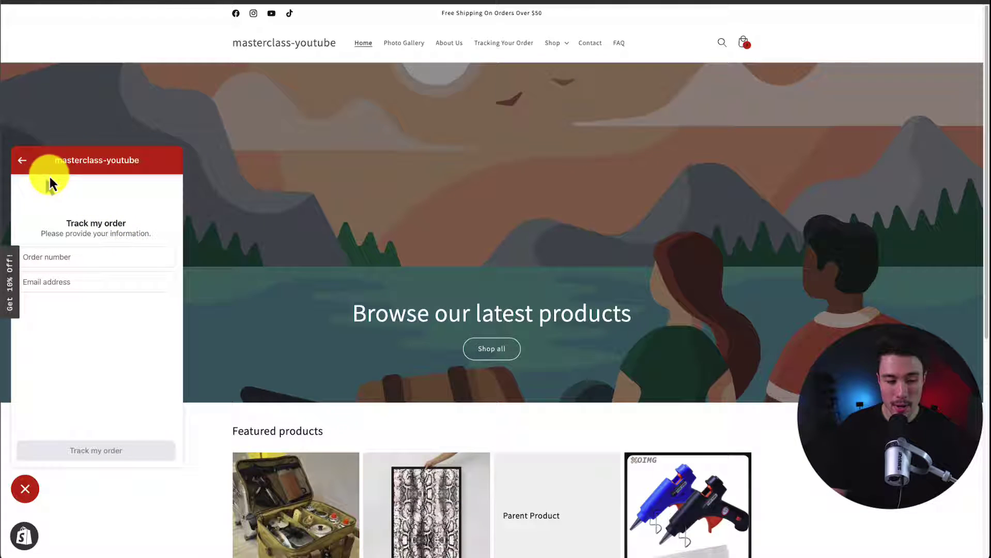
On the storefront chat, select the 'Do you offer promotions' instant answer
{"action": "left_click", "coordinate": [21, 161]}
{"action": "left_click", "coordinate": [26, 489]}
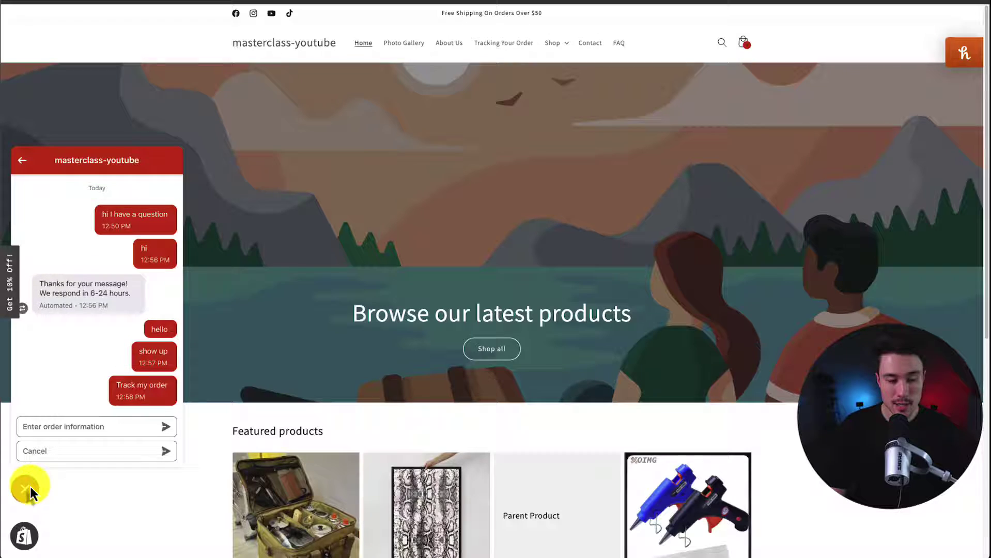
{"action": "left_click", "coordinate": [21, 161]}
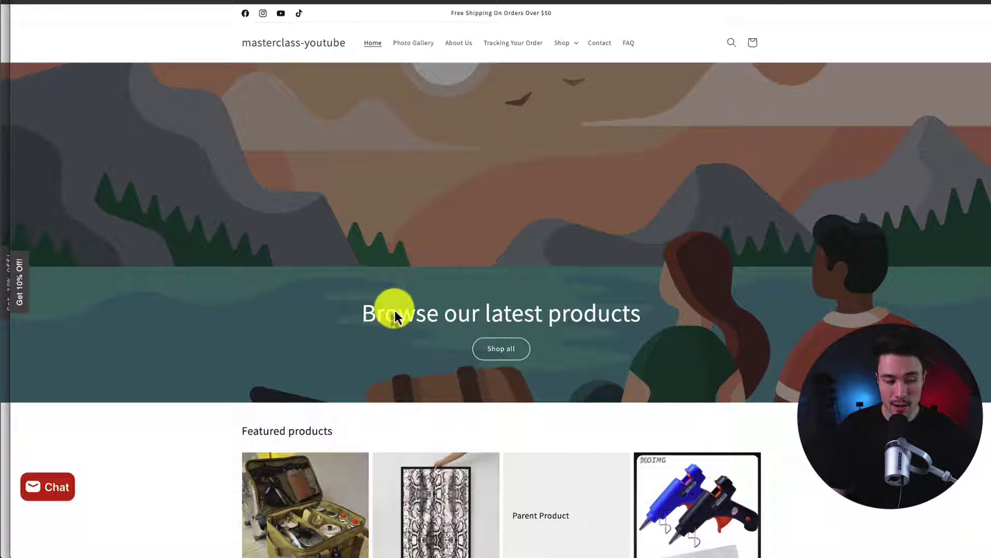
{"action": "left_click", "coordinate": [44, 488]}
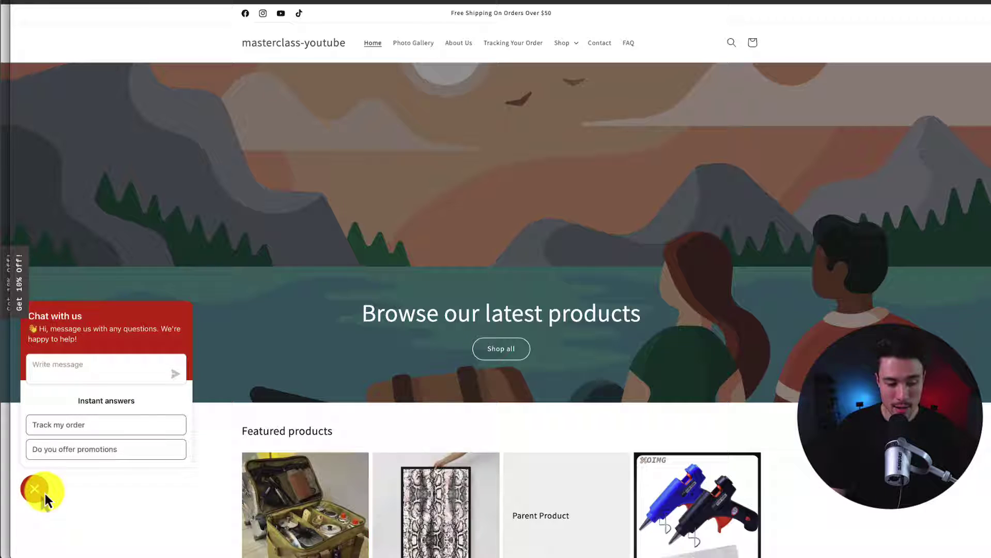
{"action": "left_click", "coordinate": [79, 450]}
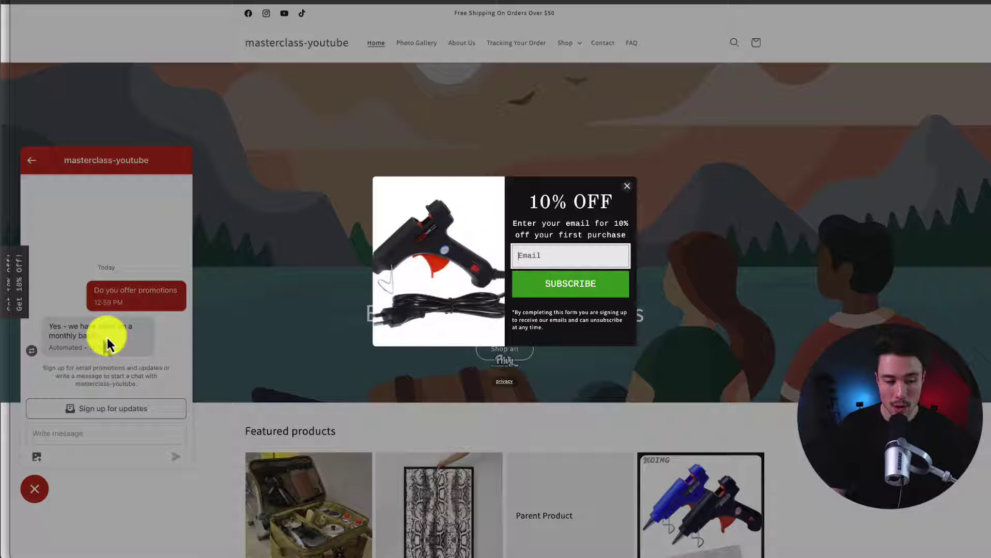
Dismiss the 10% OFF email popup and send a short 'h' chat message
{"action": "left_click", "coordinate": [627, 186]}
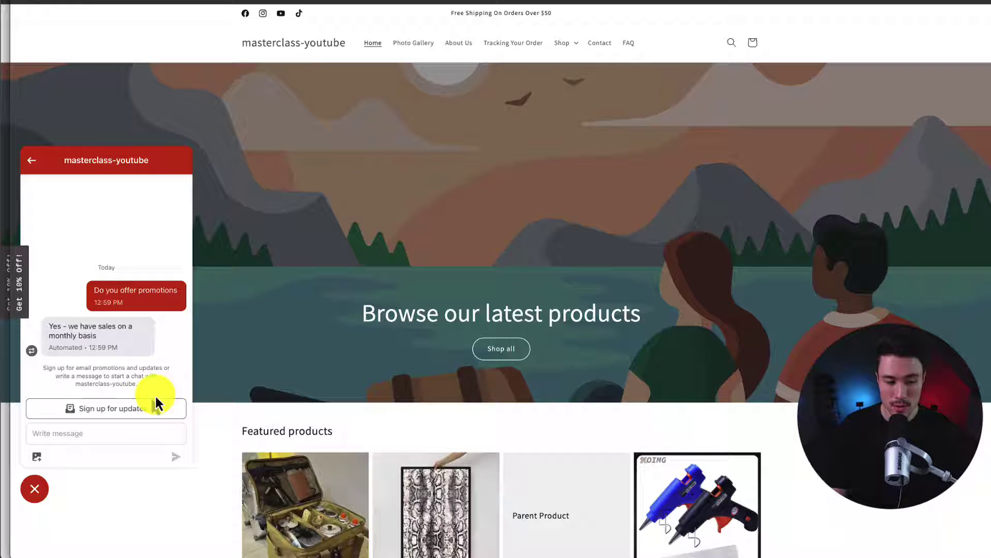
{"action": "left_click", "coordinate": [81, 427]}
{"action": "type", "text": "hi how are y"}
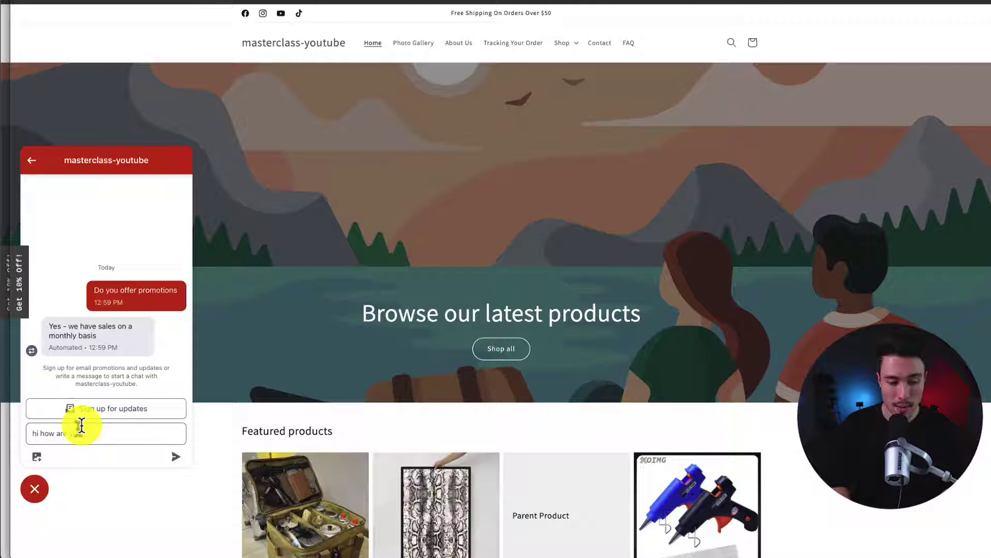
{"action": "key", "text": "Return"}
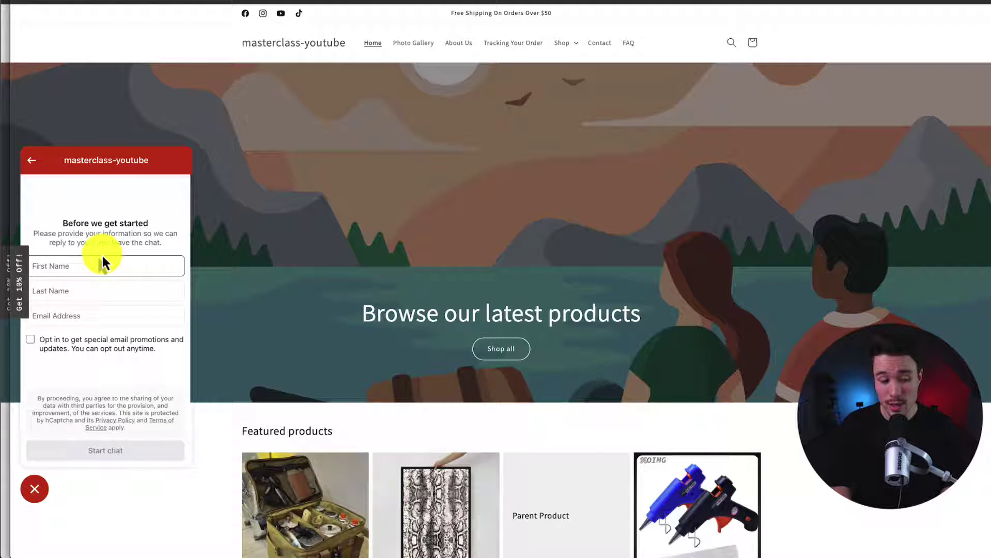
Fill the Before we get started form with first name, last name and e-mail, and submit
{"action": "type", "text": "jamie"}
{"action": "key", "text": "Tab"}
{"action": "type", "text": "jamie"}
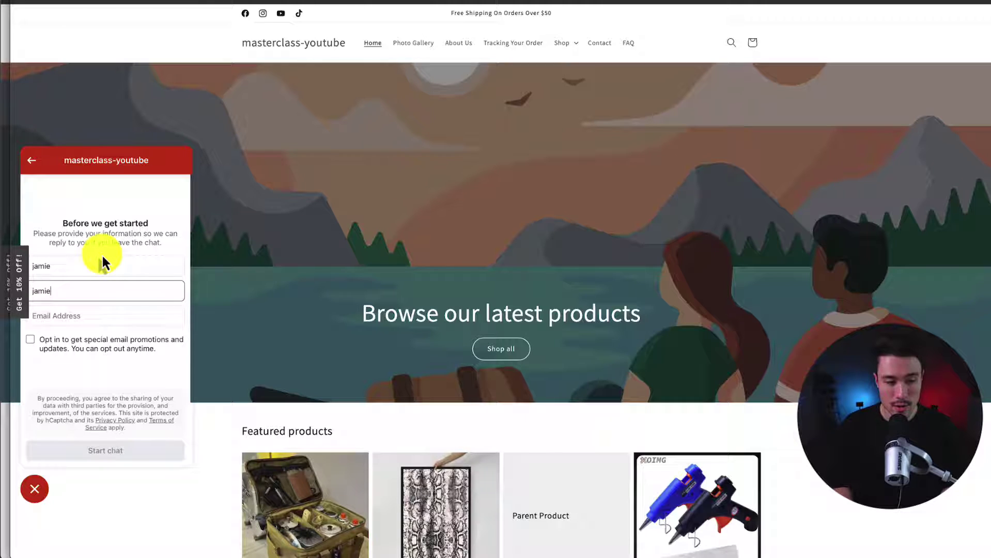
{"action": "key", "text": "Tab"}
{"action": "key", "text": "ctrl+v"}
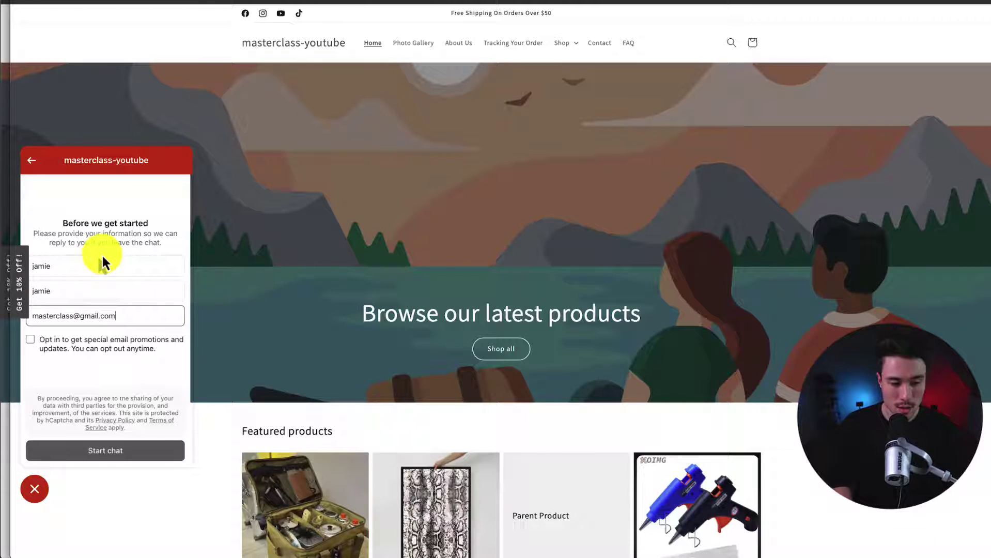
{"action": "key", "text": "Return"}
Send the chat message 'Okay thank yo'
{"action": "left_click", "coordinate": [137, 428]}
{"action": "type", "text": "Oka"}
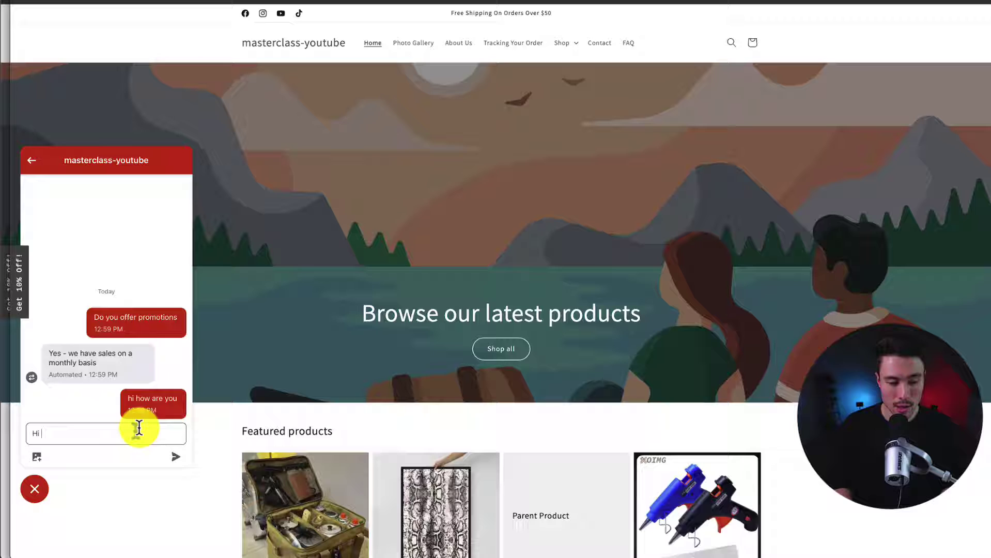
{"action": "type", "text": "y thank you"}
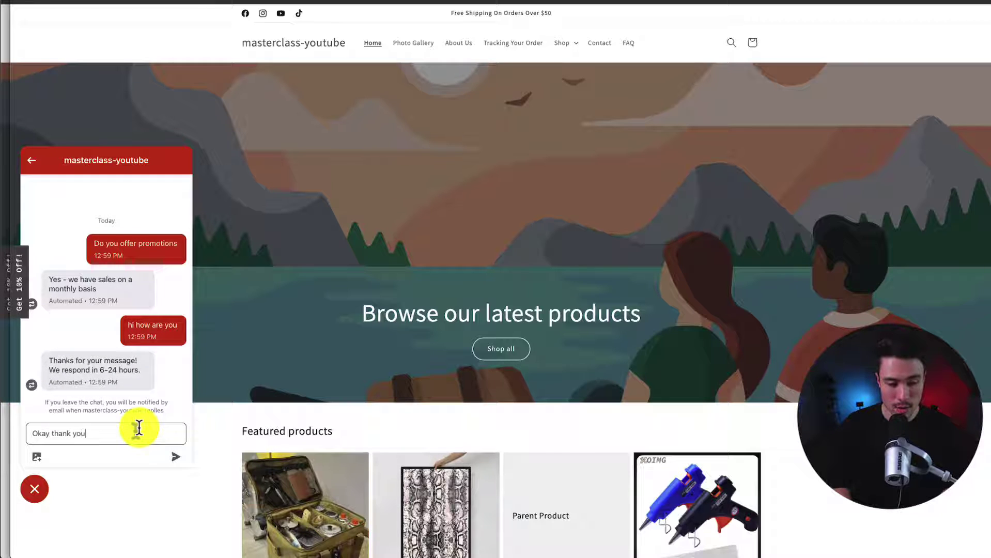
{"action": "key", "text": "Return"}
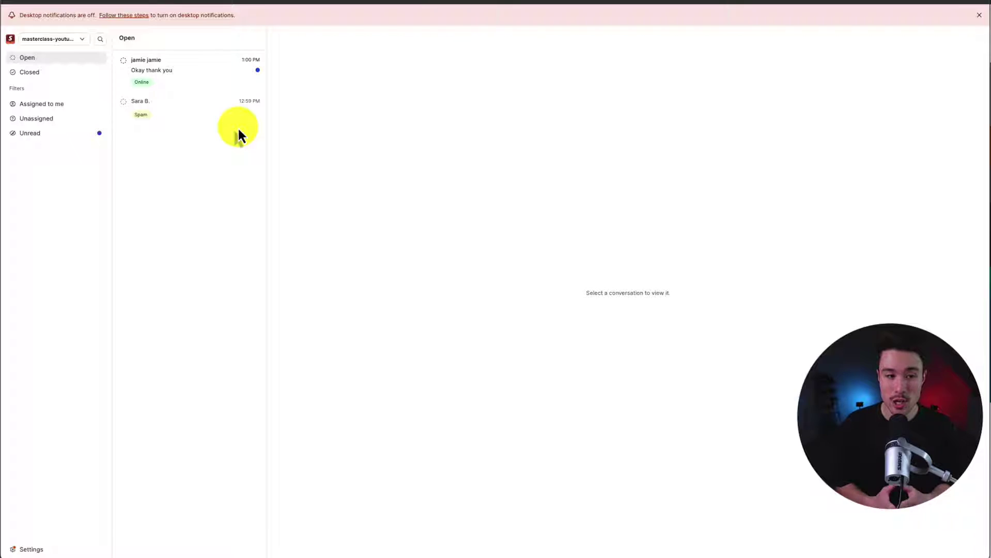
Open the new storefront conversation and send the customer the reply 'Awesome'
{"action": "left_click", "coordinate": [190, 83]}
{"action": "left_click_drag", "start_coordinate": [508, 193], "coordinate": [609, 195]}
{"action": "left_click", "coordinate": [620, 201]}
{"action": "left_click", "coordinate": [376, 517]}
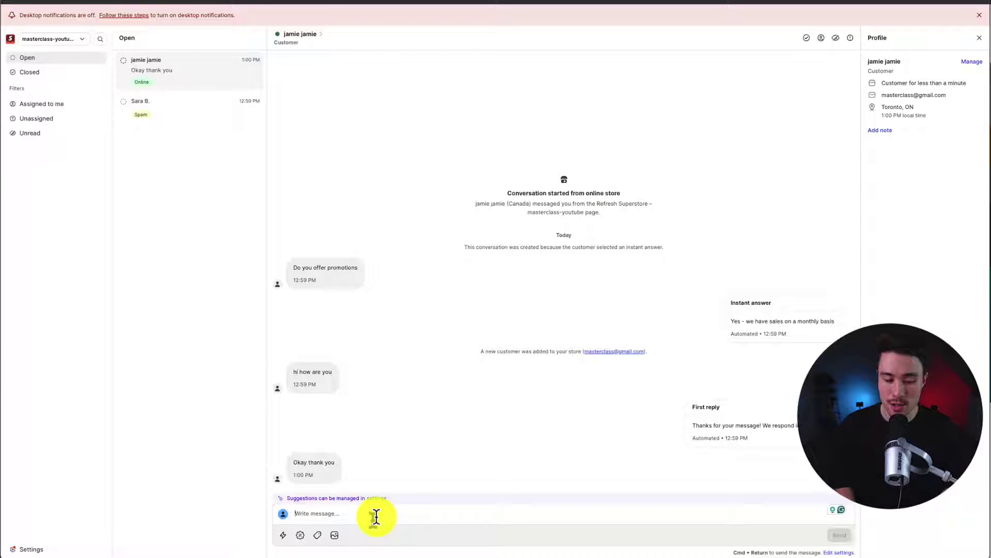
{"action": "type", "text": "Awesome let me kno wif you have any questions!"}
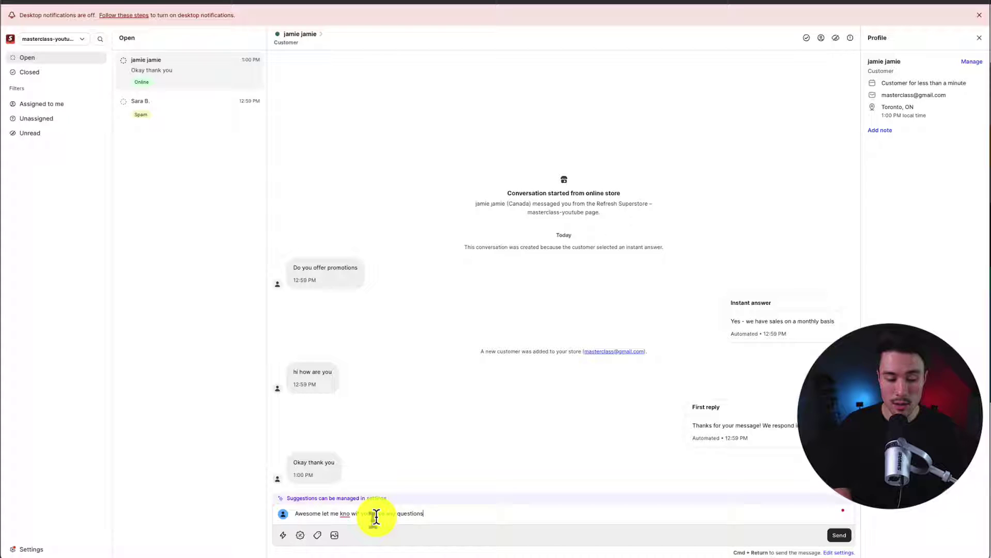
{"action": "left_click", "coordinate": [839, 537]}
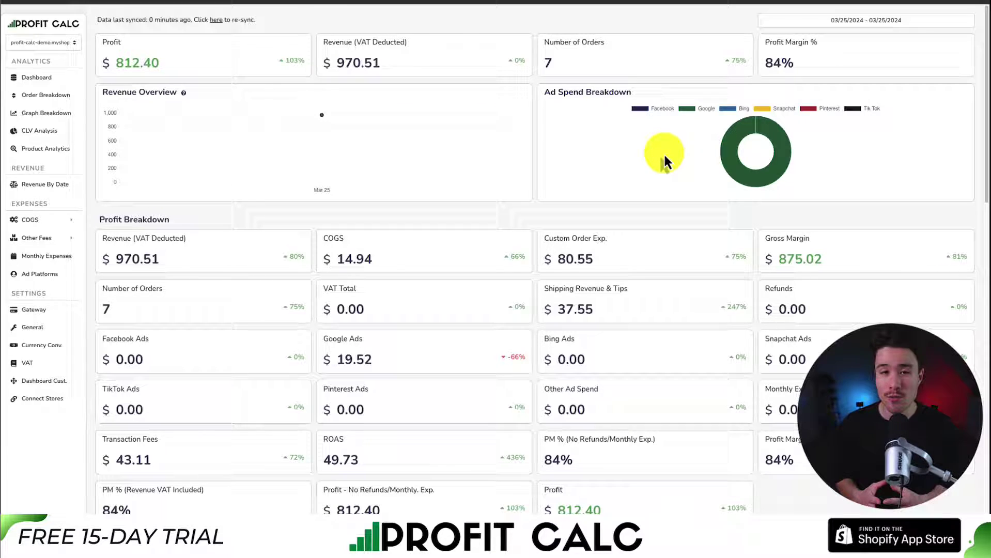
Set the Profit Calc dashboard to the last 7 days and scroll through its metrics
{"action": "left_click", "coordinate": [874, 20]}
{"action": "left_click", "coordinate": [929, 62]}
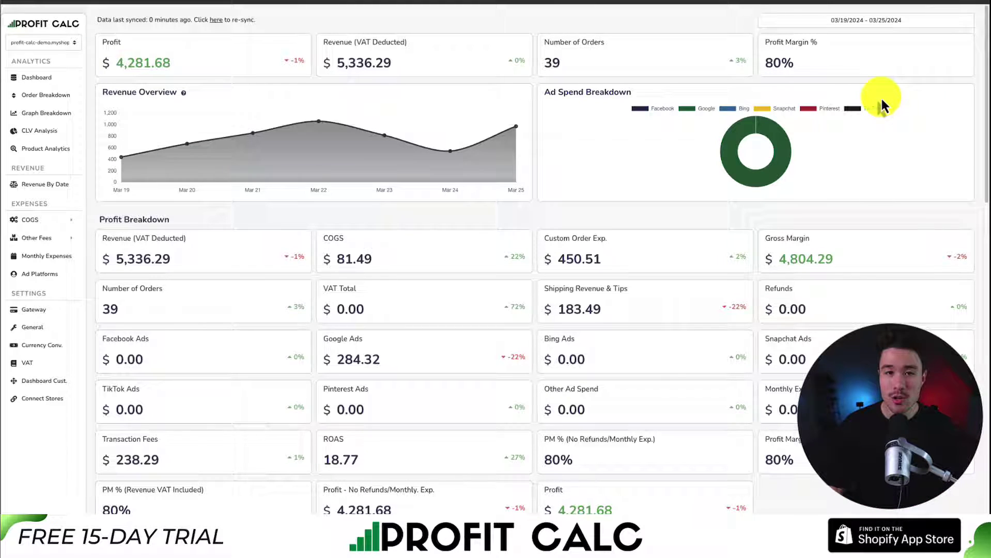
{"action": "scroll", "coordinate": [881, 104], "scroll_direction": "down", "scroll_amount": 2}
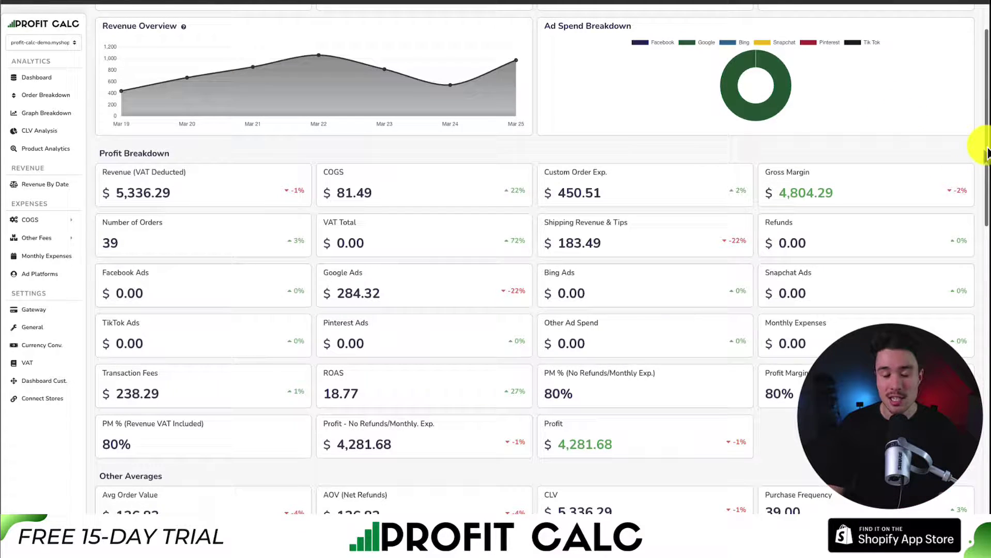
{"action": "left_click_drag", "start_coordinate": [987, 153], "coordinate": [987, 122]}
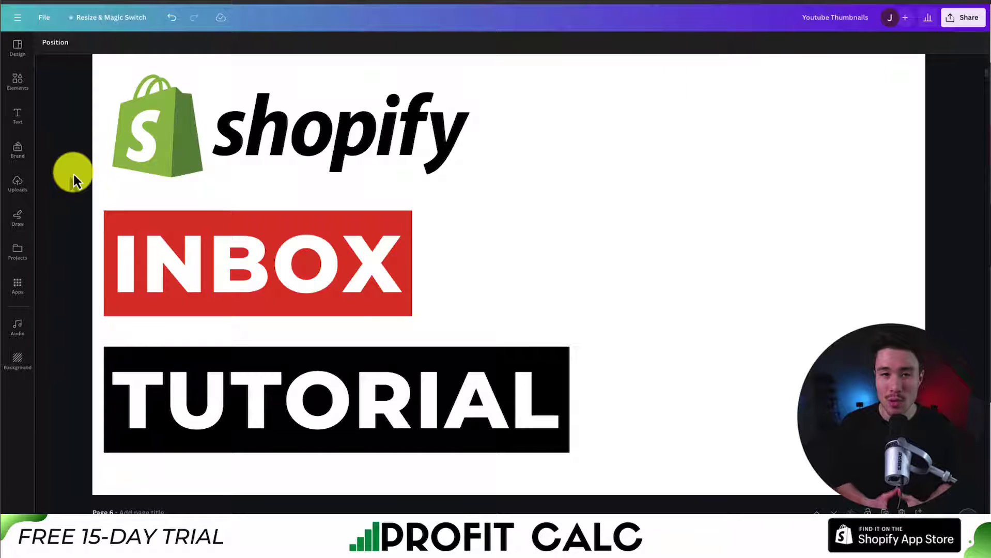
Scroll up to the thumbnail with the Shopify logo and 'INBOX TUTORIAL' text
{"action": "scroll", "coordinate": [73, 175], "scroll_direction": "up", "scroll_amount": 1}
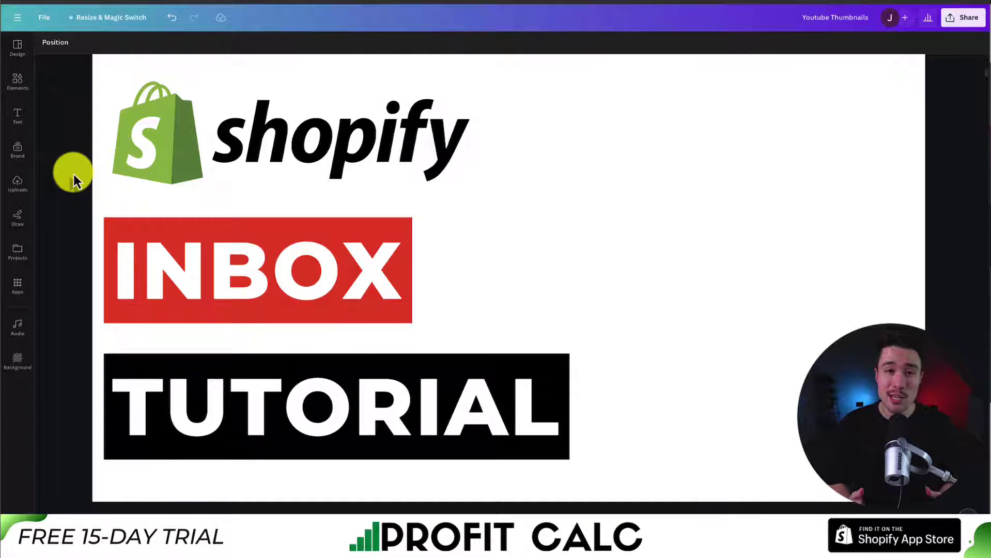